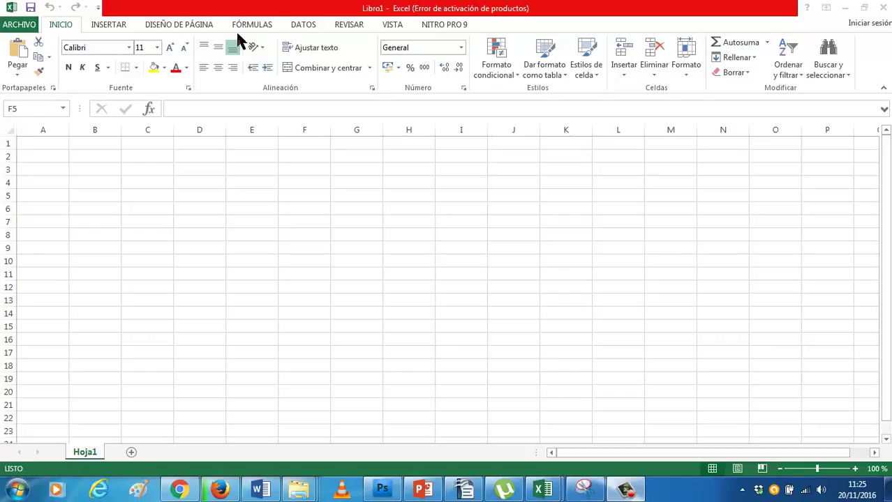
# Return Excel to the INICIO tab, then view the PowerPoint worksheets slide and minimize it
pyautogui.click(122, 34)
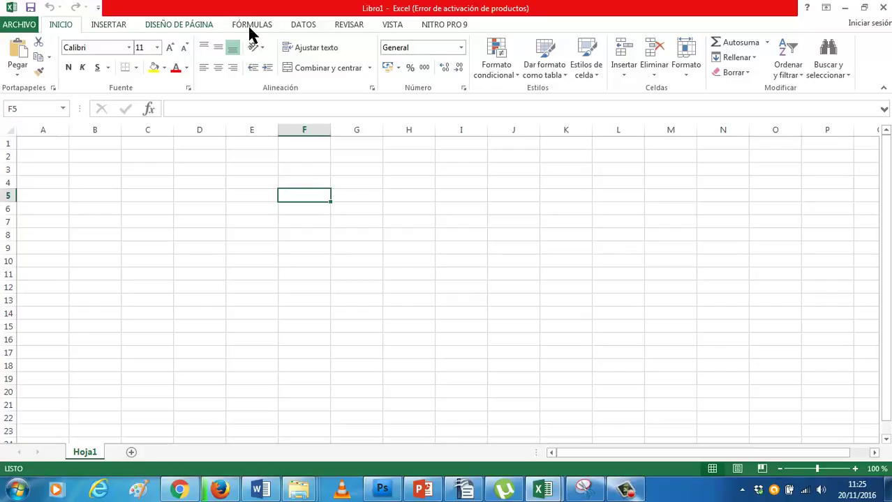
pyautogui.scroll(-3, 280, 32)
pyautogui.scroll(-1, 140, 32)
pyautogui.click(62, 28)
pyautogui.click(426, 491)
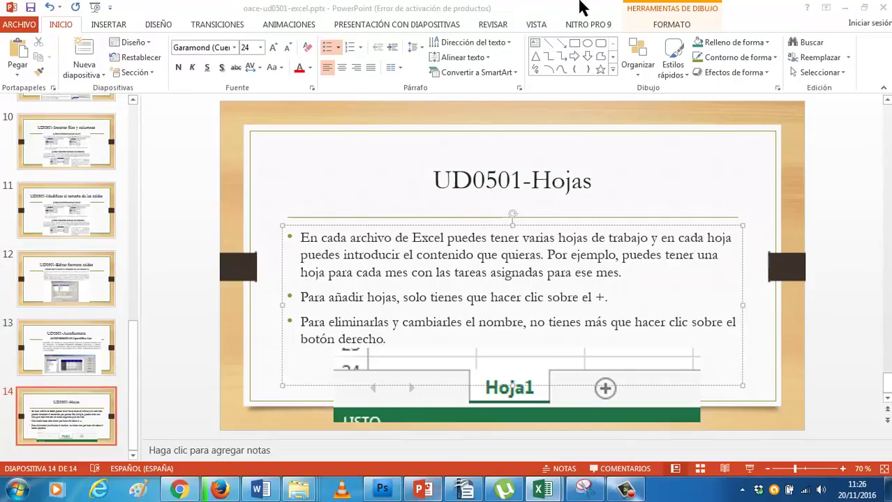
pyautogui.click(843, 7)
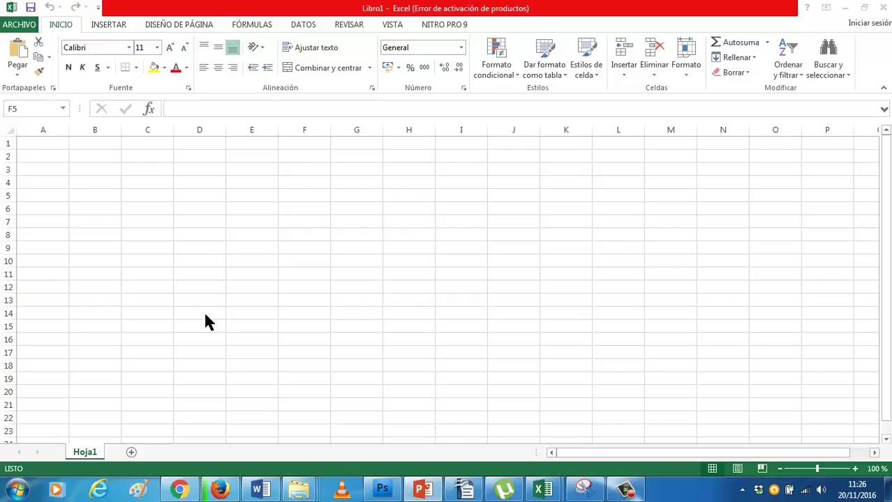
pyautogui.click(157, 172)
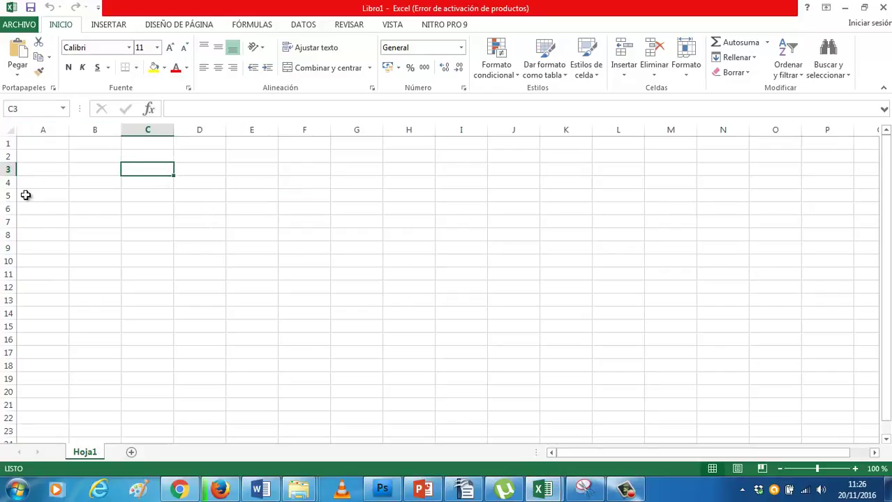
pyautogui.click(78, 172)
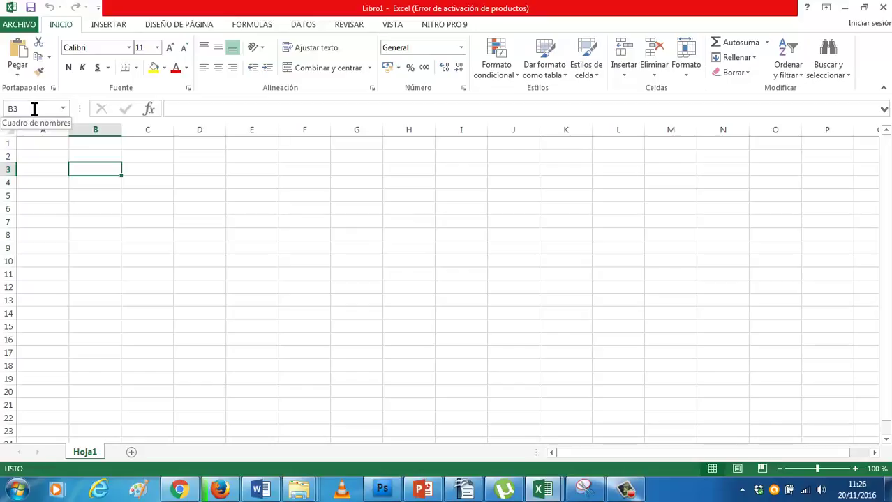
pyautogui.click(205, 226)
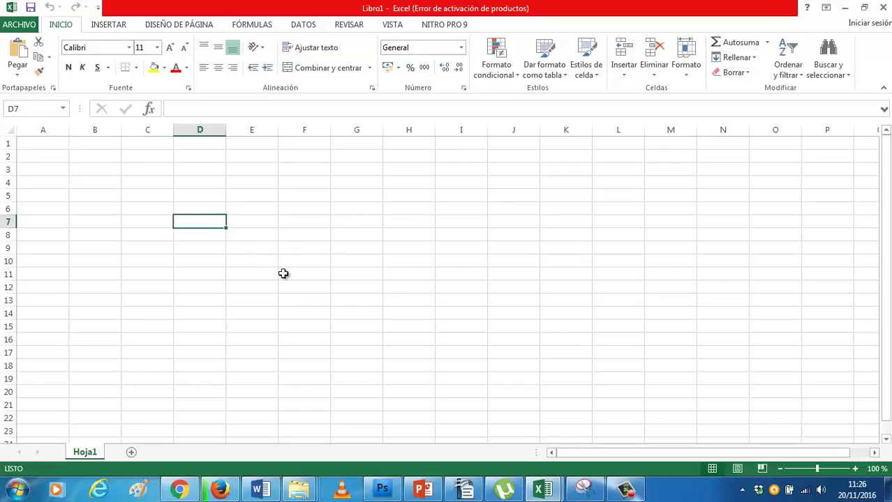
# Zoom Hoja1 to 150%, select cells A1 and B2, and bring the Excel window back
pyautogui.click(855, 469)
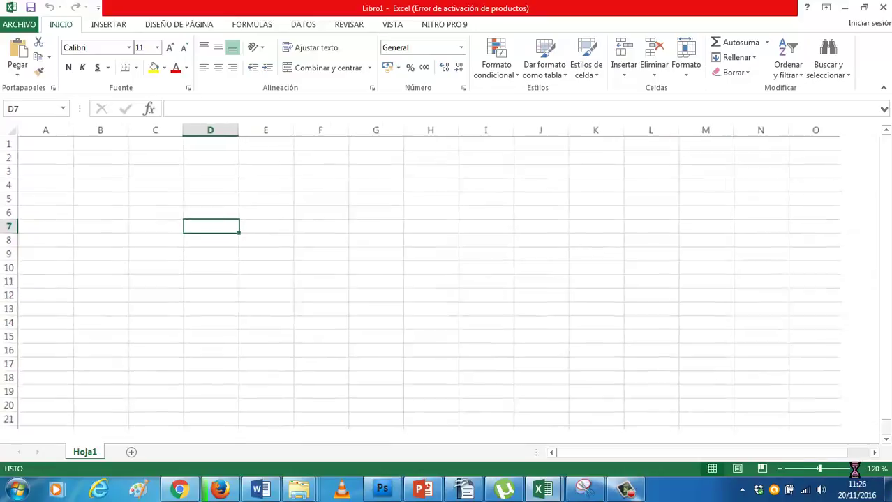
pyautogui.click(856, 470)
pyautogui.click(856, 469)
pyautogui.click(856, 469)
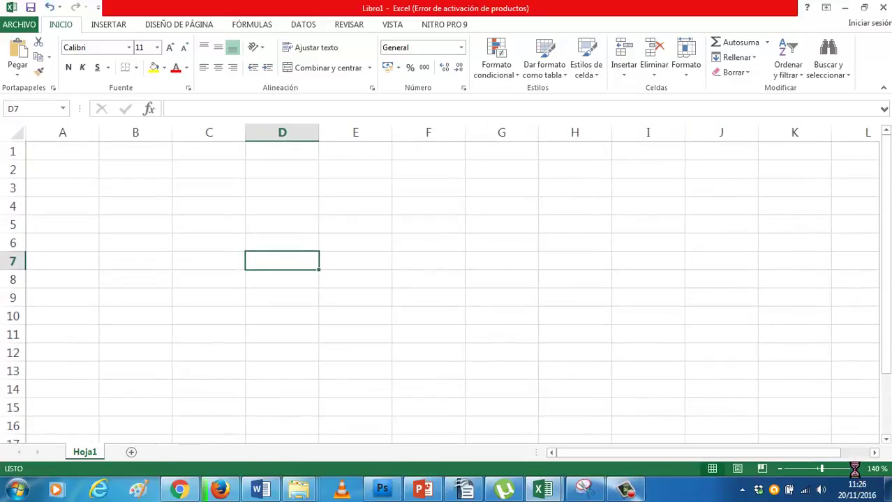
pyautogui.click(855, 469)
pyautogui.click(78, 150)
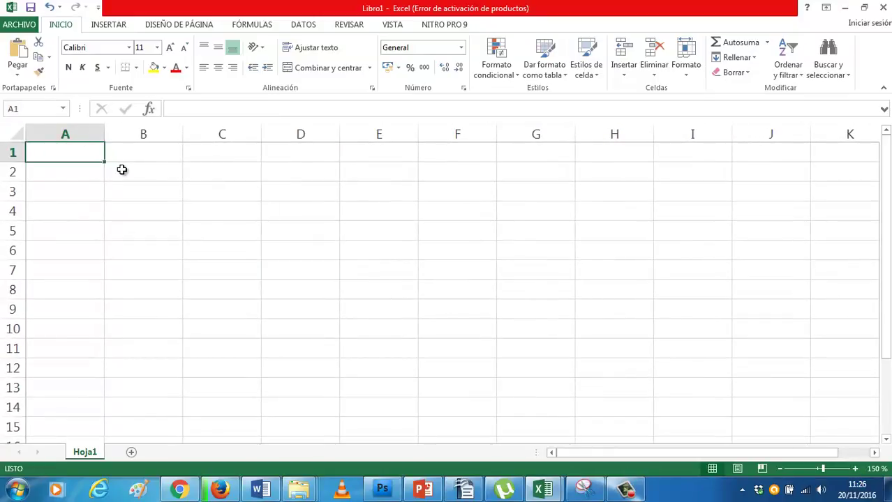
pyautogui.click(121, 170)
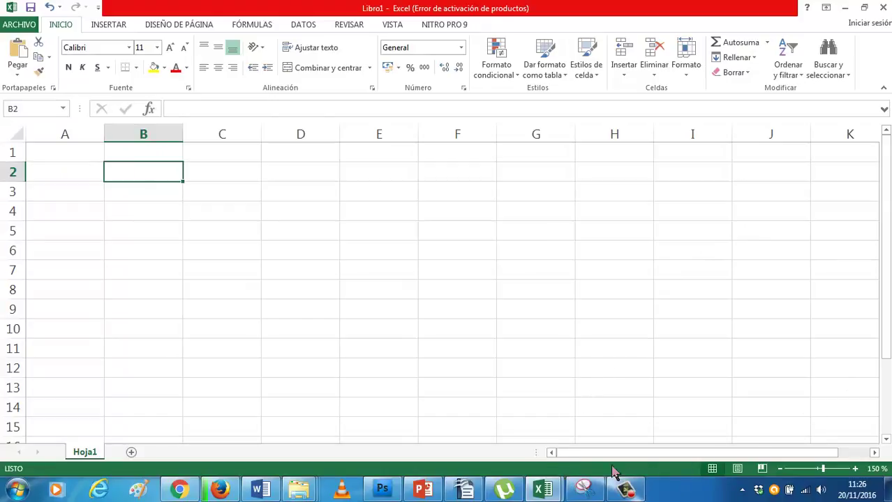
pyautogui.click(548, 492)
pyautogui.click(584, 442)
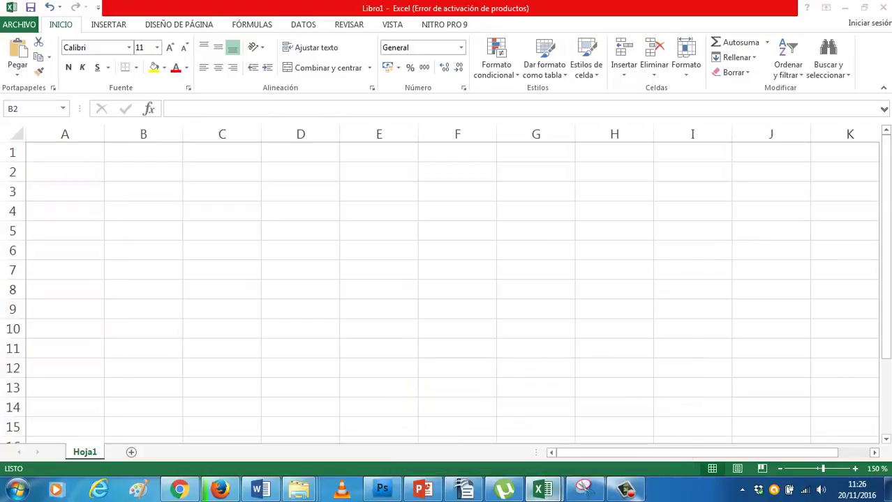
# Enter the weekday headers Lunes, Martes, Miércoles, Jueves and Viernes across B1:F1
pyautogui.click(147, 152)
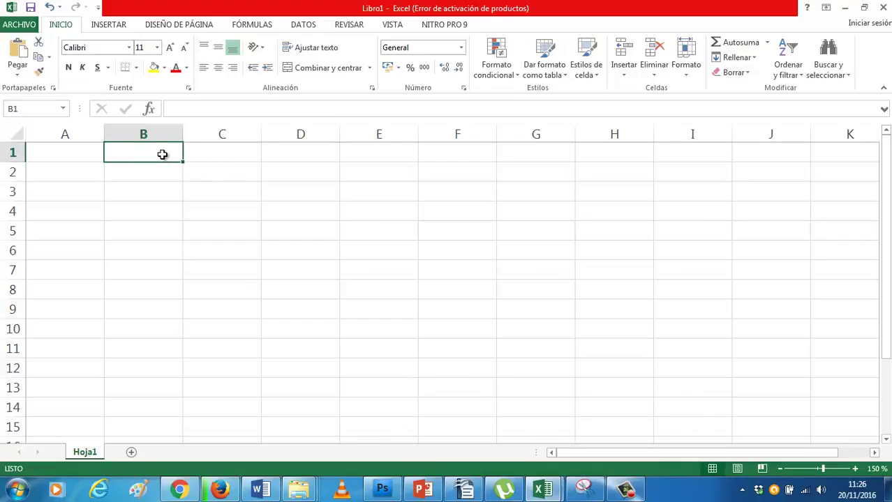
pyautogui.write('Lunes')
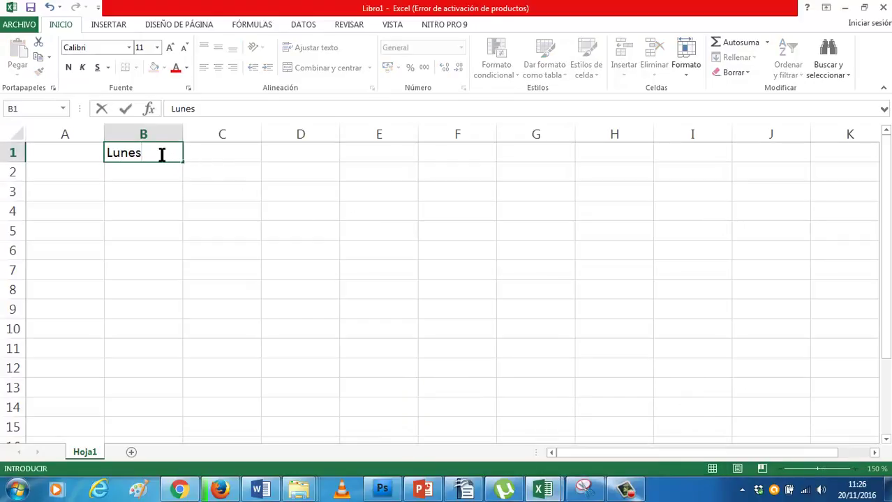
pyautogui.press('Tab')
pyautogui.write('Martes')
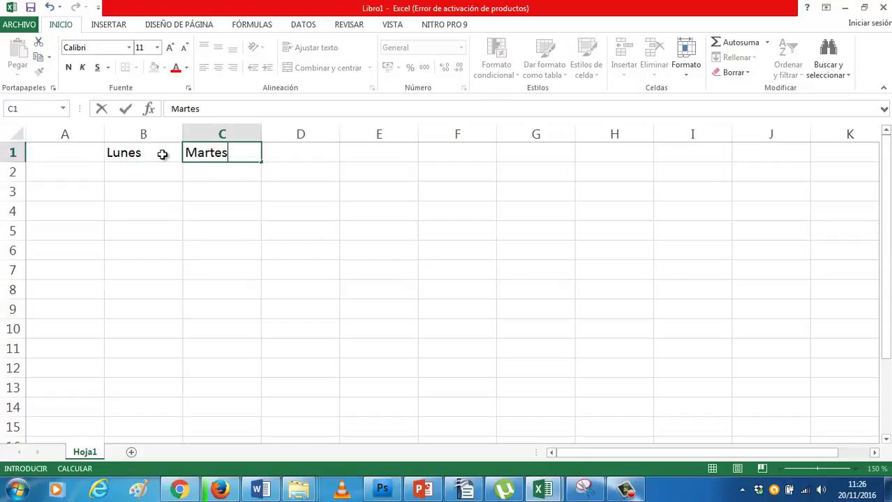
pyautogui.press('Tab')
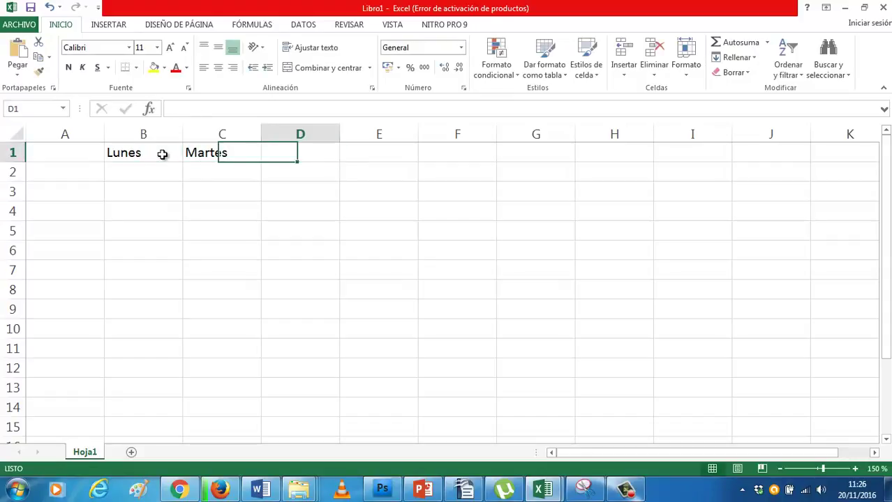
pyautogui.write('Miércoles')
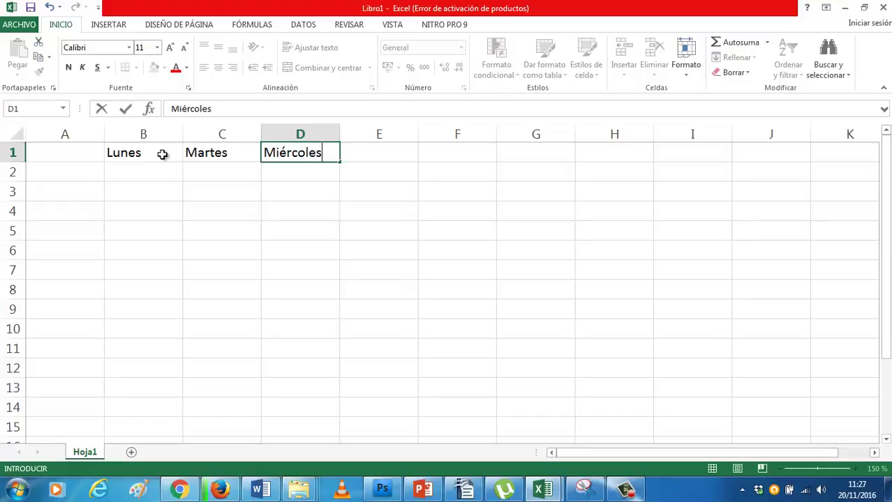
pyautogui.press('Tab')
pyautogui.press('Down')
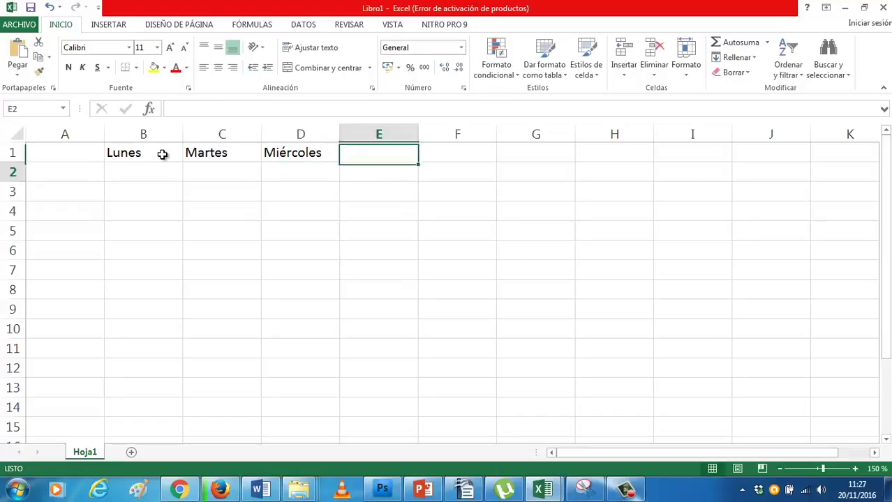
pyautogui.press('Up')
pyautogui.press('Left')
pyautogui.press('Right')
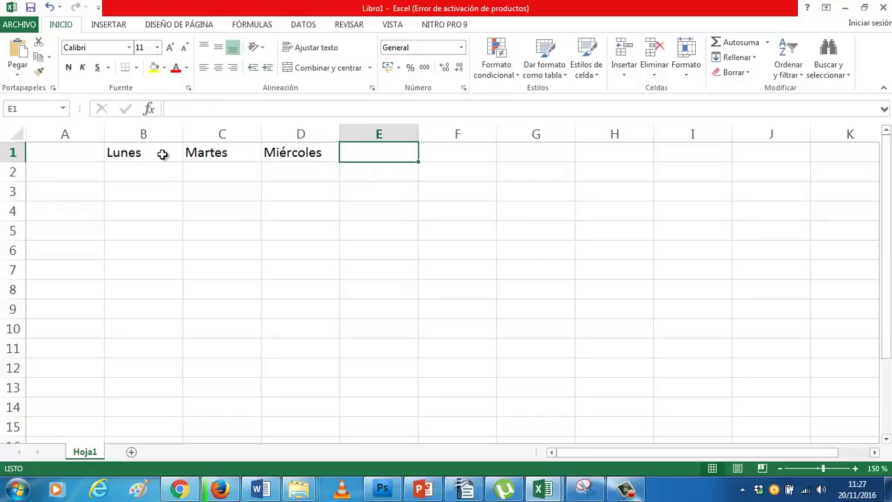
pyautogui.write('Jueves')
pyautogui.press('Tab')
pyautogui.write('Viern')
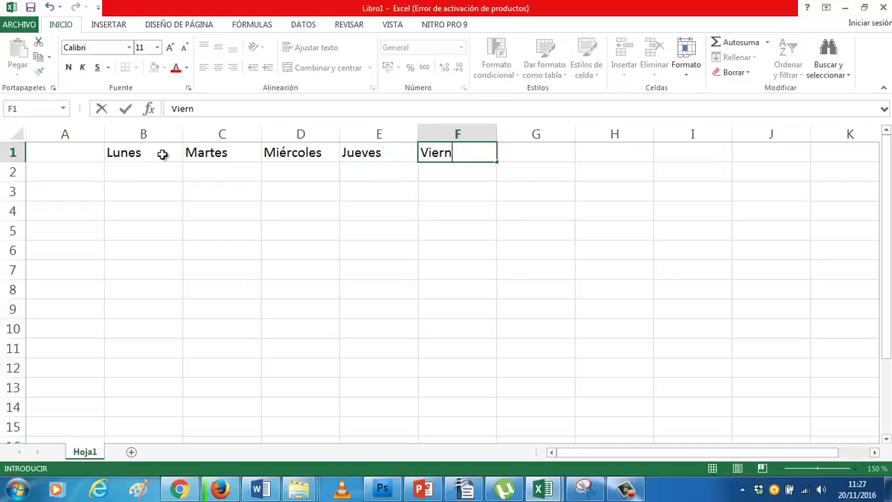
pyautogui.write('es')
pyautogui.hotkey('ctrl', 'Return')
# Number column A2:A8 as 1, 2, 3, R, 4, 5, 6
pyautogui.press('Down')
pyautogui.press('Left')
pyautogui.press('Left')
pyautogui.press('Left')
pyautogui.press('Left')
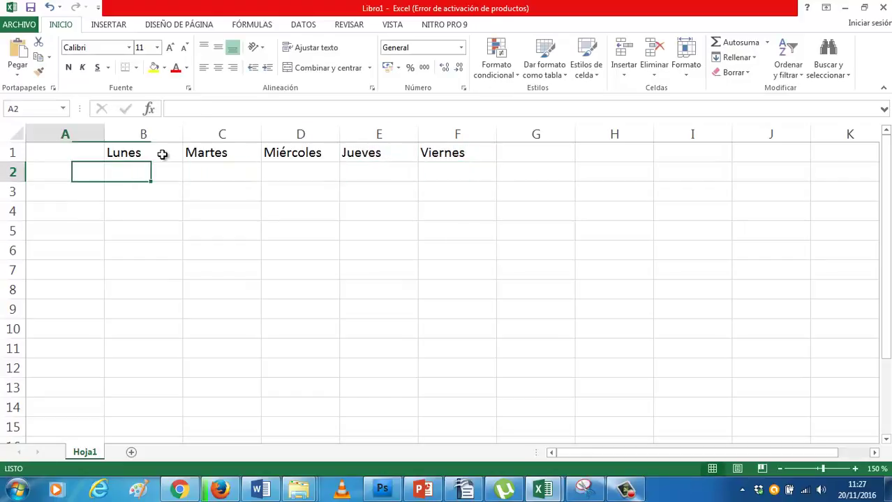
pyautogui.write('1')
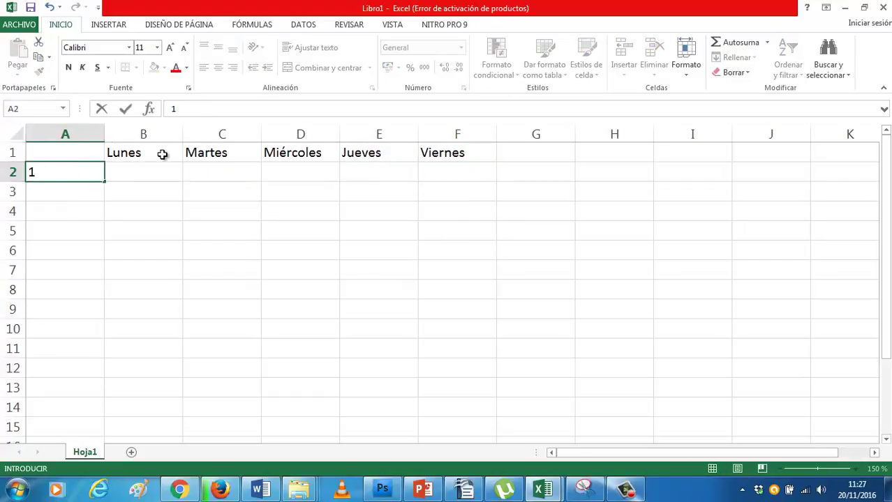
pyautogui.press('Return')
pyautogui.write('2')
pyautogui.press('Return')
pyautogui.write('3')
pyautogui.hotkey('ctrl', 'Return')
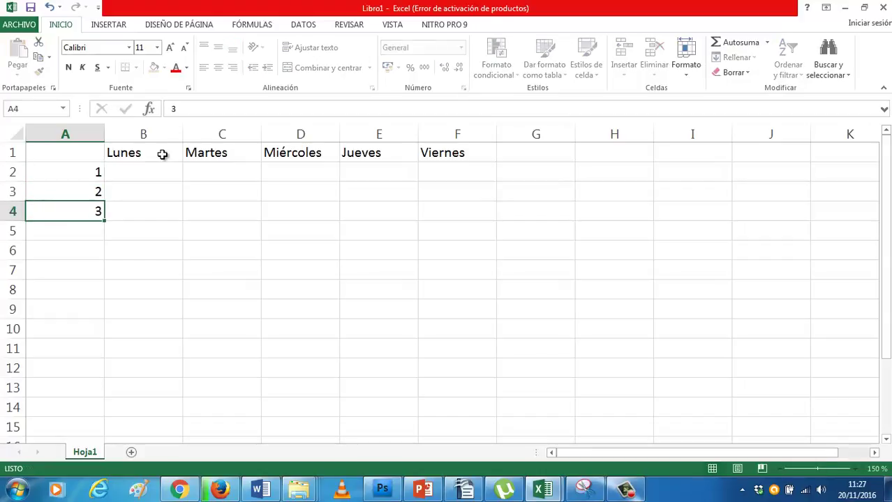
pyautogui.press('Return')
pyautogui.write('r')
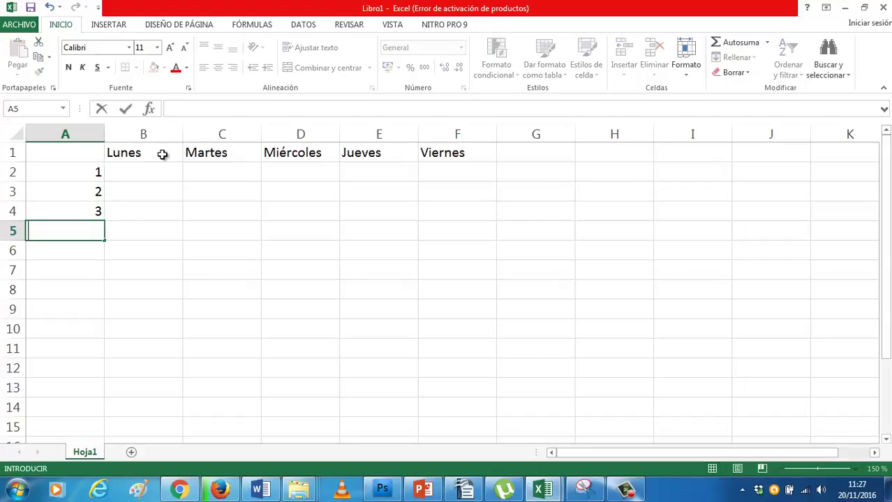
pyautogui.press('Return')
pyautogui.write('4')
pyautogui.press('Return')
pyautogui.write('5')
pyautogui.hotkey('ctrl', 'Return')
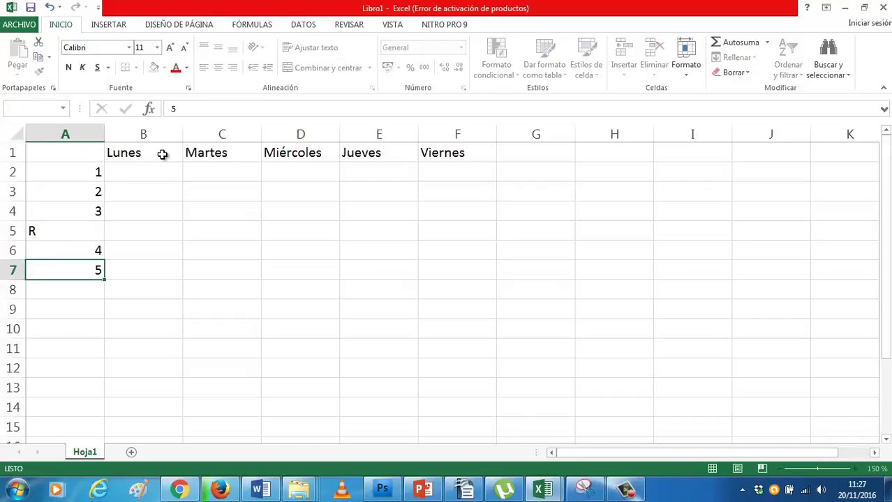
pyautogui.press('Return')
pyautogui.write('6')
pyautogui.press('Up')
pyautogui.press('Up')
pyautogui.press('Up')
pyautogui.press('Up')
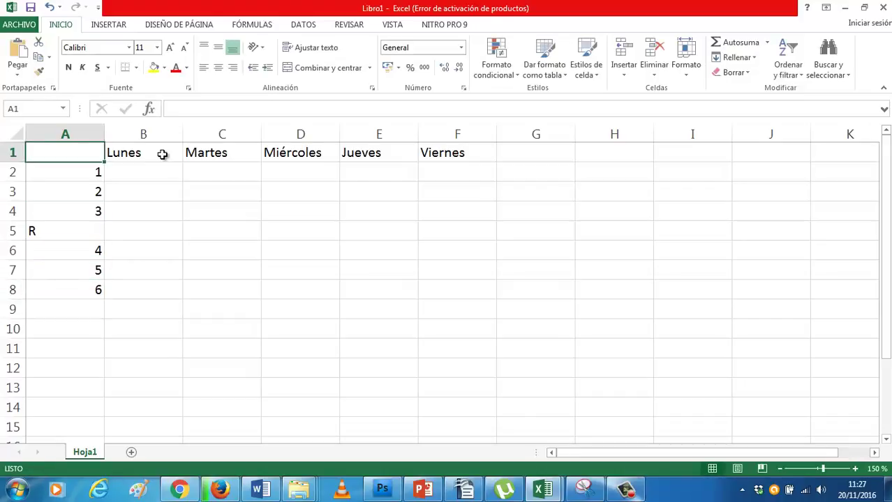
pyautogui.press('Down')
pyautogui.press('Right')
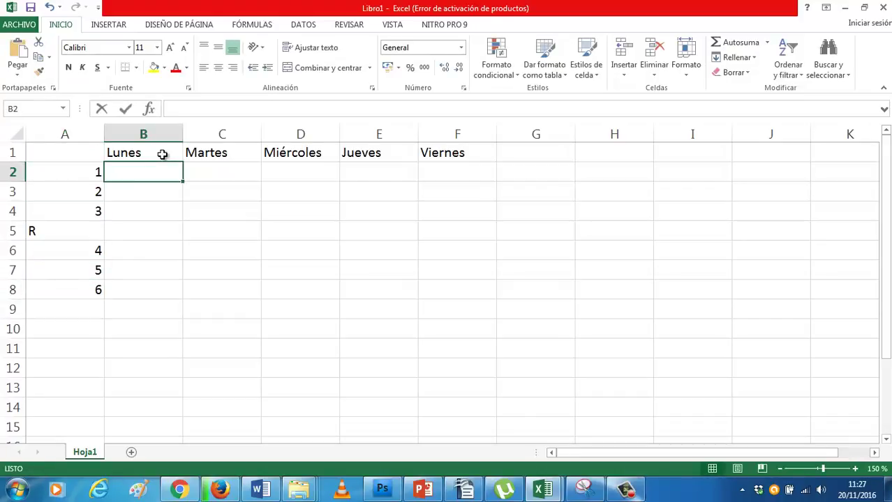
# Fill Monday with OACE copied into B2:B4, Reu in B6 and SEGIN below
pyautogui.write('OACE')
pyautogui.press('Return')
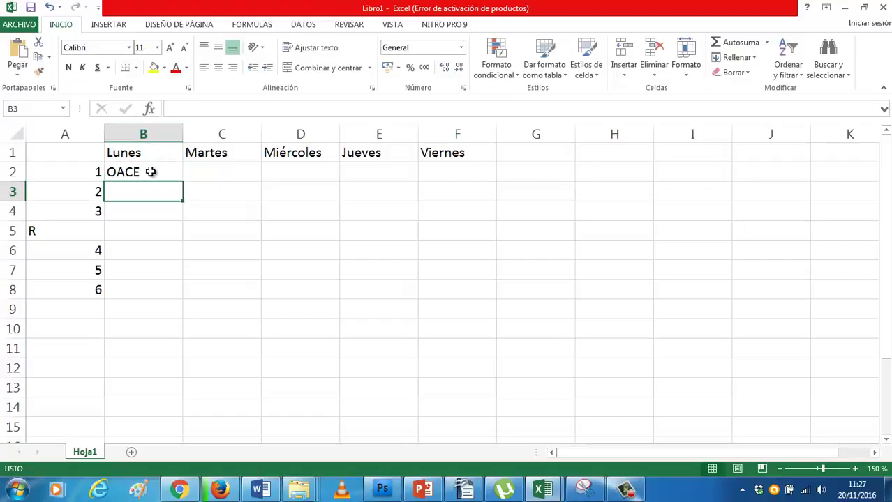
pyautogui.click(150, 172)
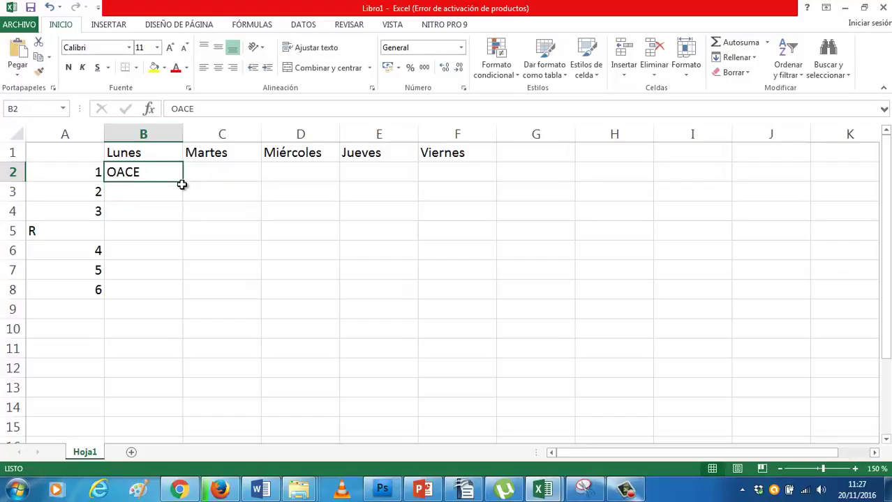
pyautogui.moveTo(182, 181); pyautogui.dragTo(183, 220)
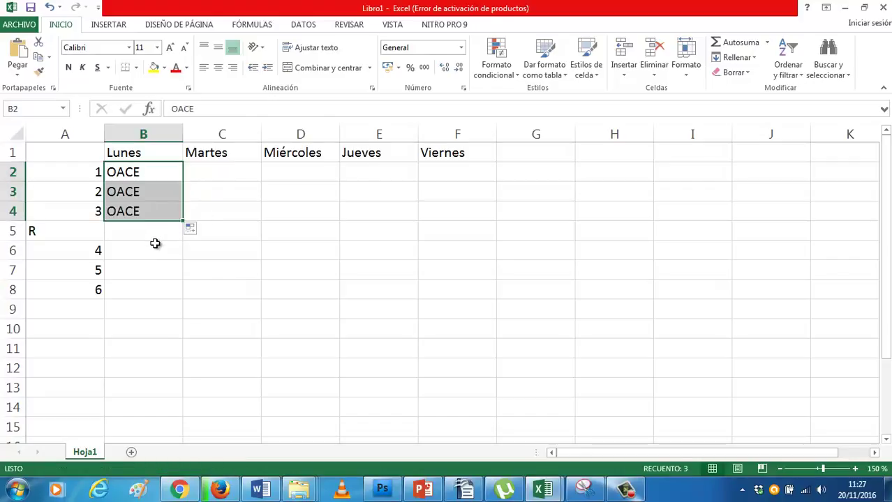
pyautogui.click(151, 267)
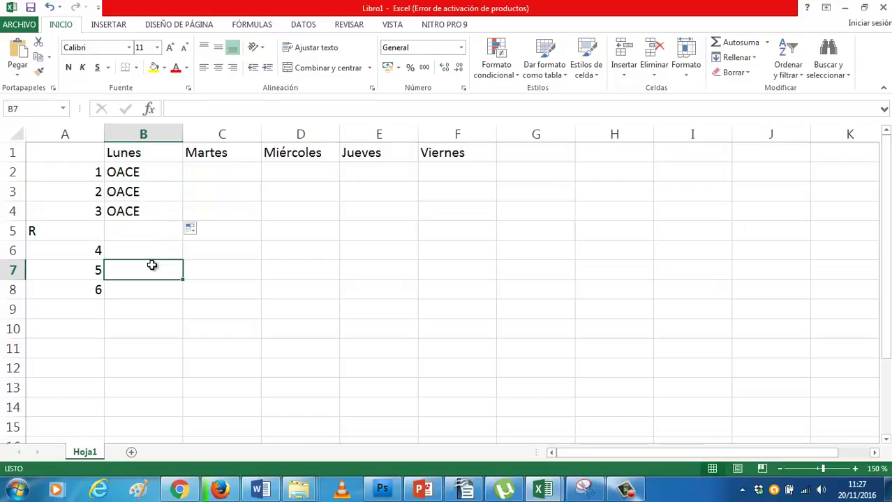
pyautogui.write('SEGIN')
pyautogui.press('Return')
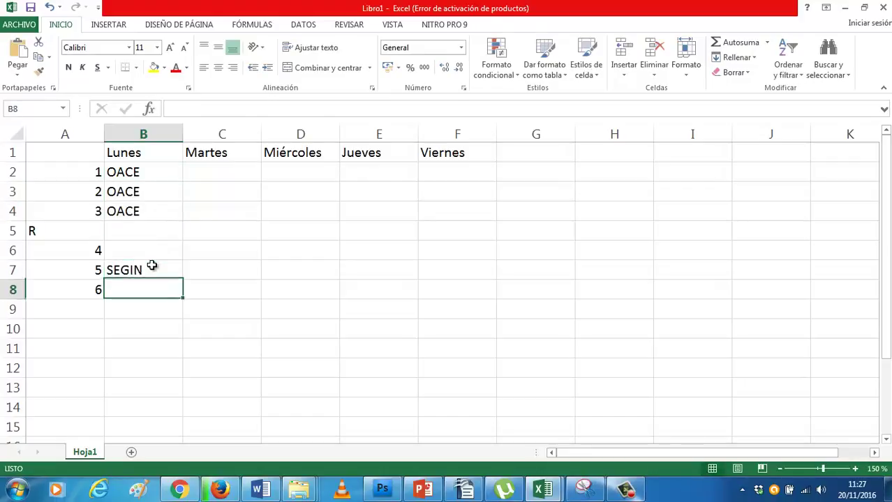
pyautogui.write('SEGIN')
pyautogui.press('Up')
pyautogui.press('Up')
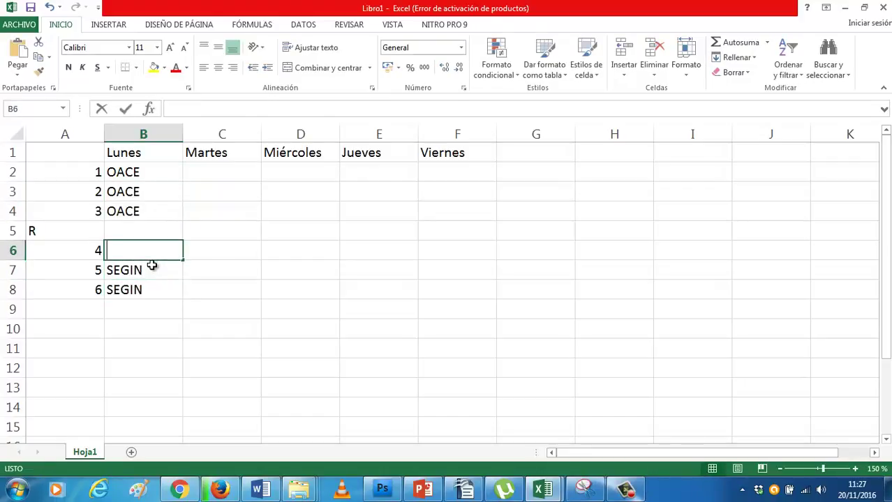
pyautogui.write('Reu')
pyautogui.hotkey('ctrl', 'Return')
pyautogui.press('Tab')
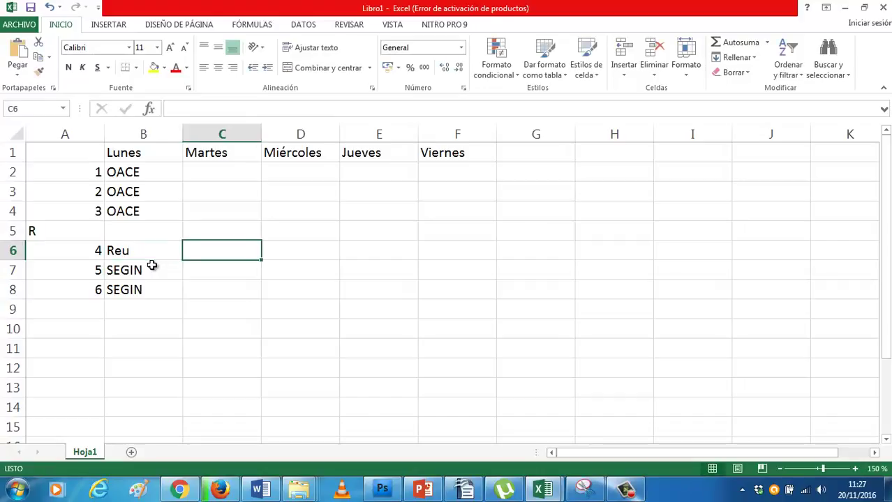
# Enter EEE in Tuesday's first three slots, C2 through C4
pyautogui.click(231, 173)
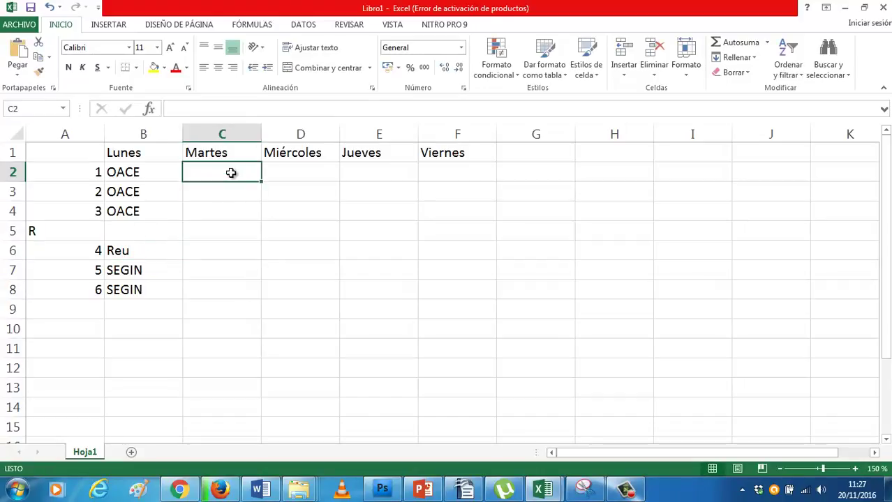
pyautogui.write('e')
pyautogui.press('BackSpace')
pyautogui.write('EEE')
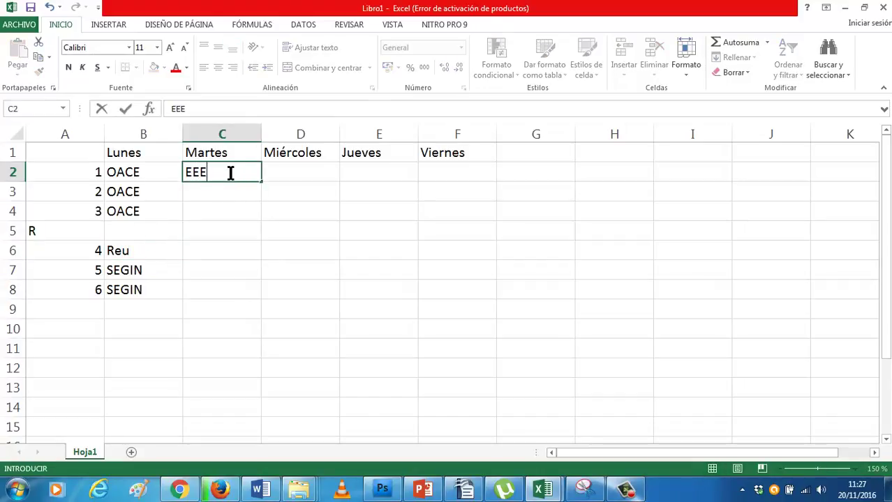
pyautogui.press('Return')
pyautogui.write('EEE')
pyautogui.click(231, 173)
pyautogui.press('Down')
pyautogui.press('Down')
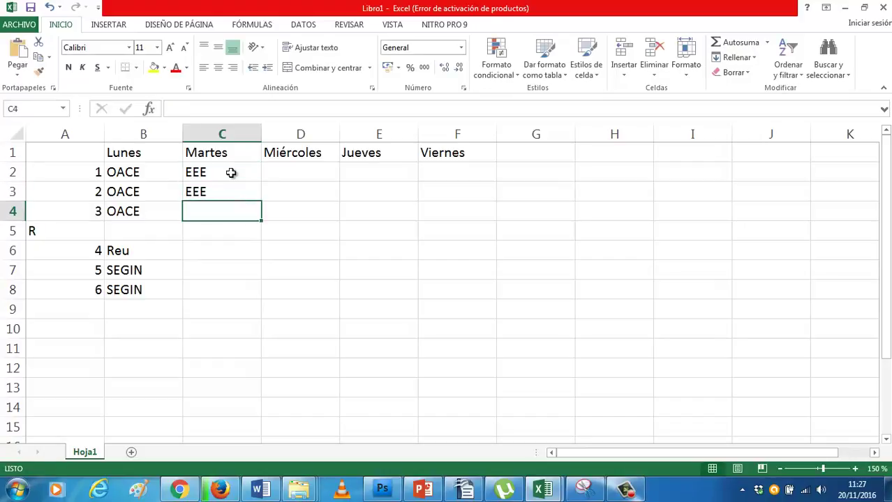
pyautogui.write('EEE')
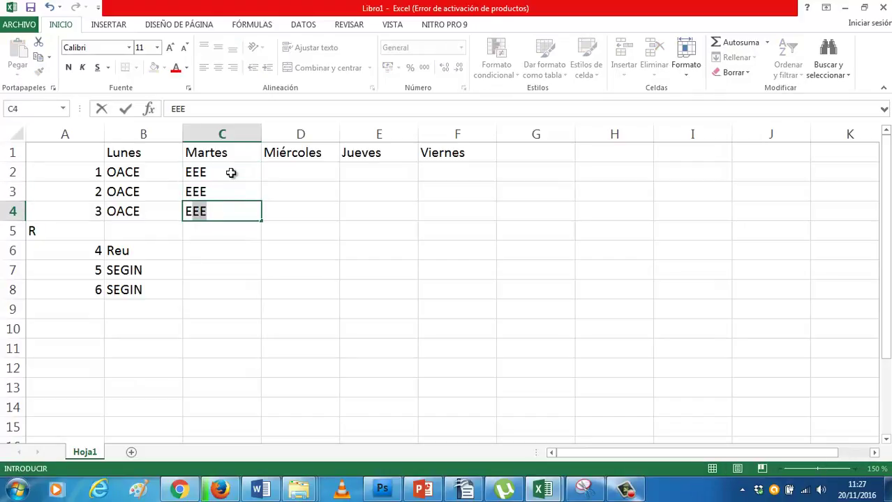
pyautogui.press('Return')
pyautogui.press('Down')
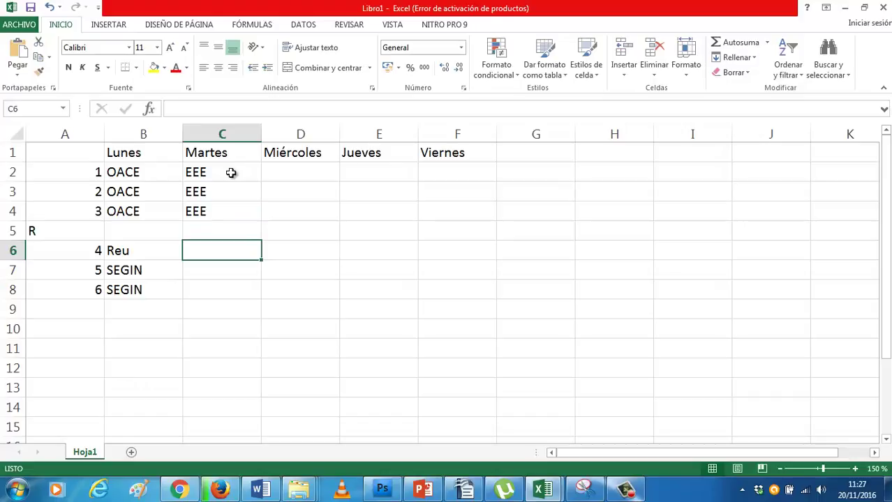
# Add SEGIN in C6, Reu in C7 and Tut.Inf. in C8
pyautogui.write('SEGIN')
pyautogui.press('Return')
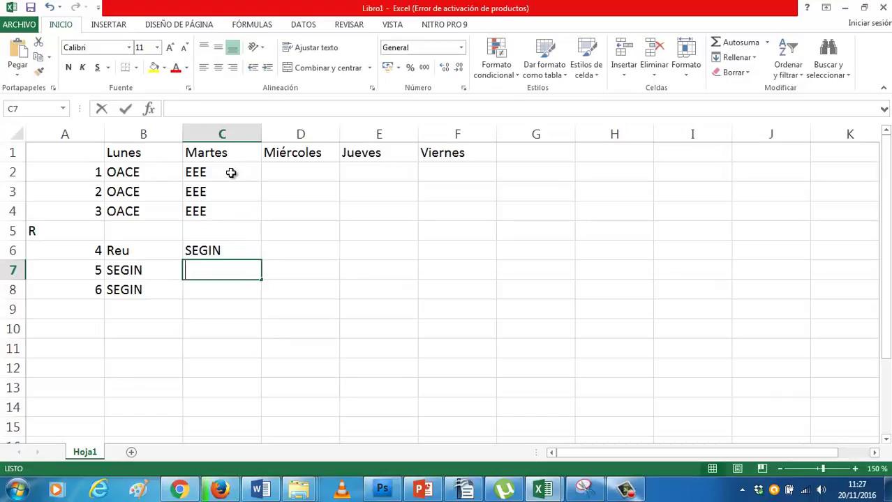
pyautogui.write('Reu')
pyautogui.press('Tab')
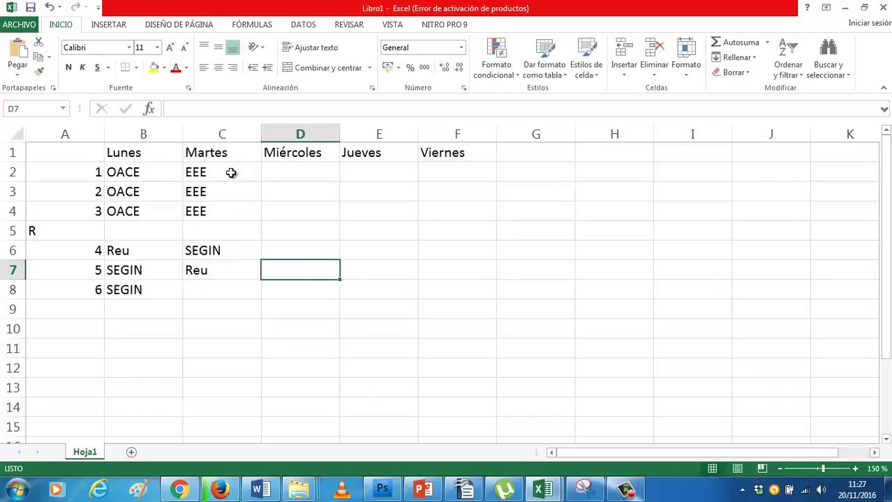
pyautogui.press('Return')
pyautogui.write('Gua.')
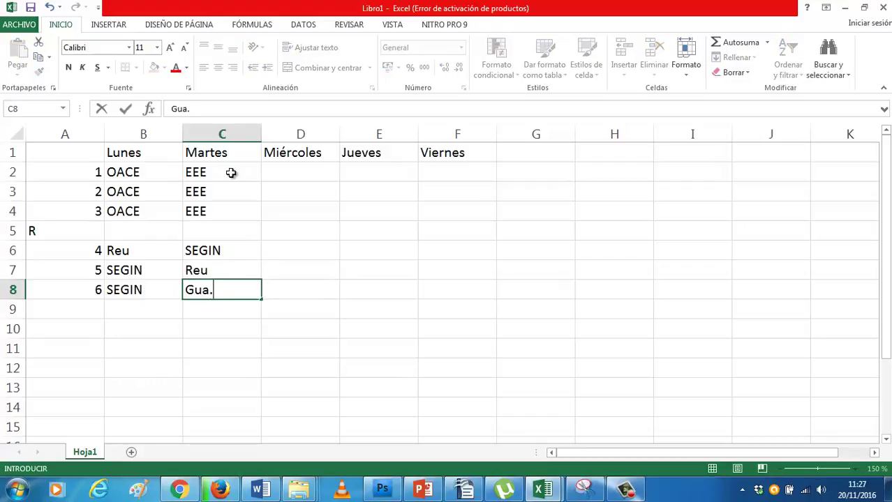
pyautogui.press('BackSpace')
pyautogui.press('BackSpace')
pyautogui.press('BackSpace')
pyautogui.write('Tut.')
pyautogui.write('In')
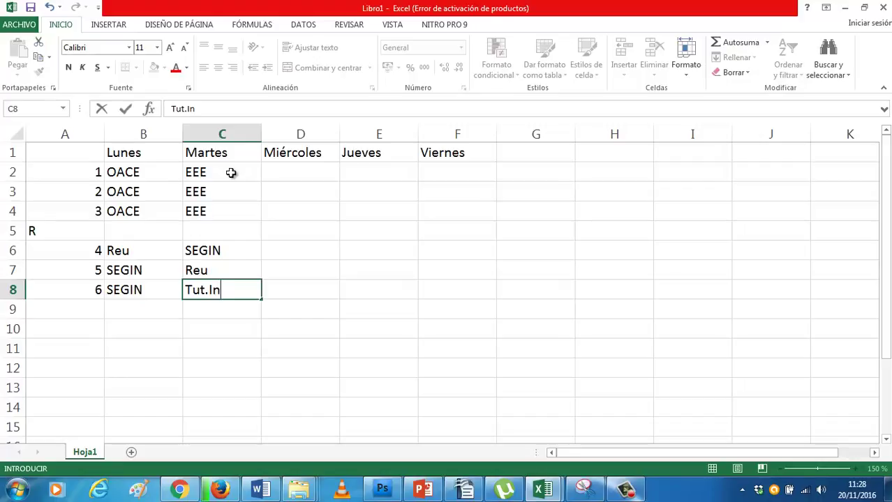
pyautogui.press('Up')
pyautogui.press('Up')
pyautogui.press('Up')
pyautogui.press('Up')
pyautogui.press('Up')
pyautogui.press('Up')
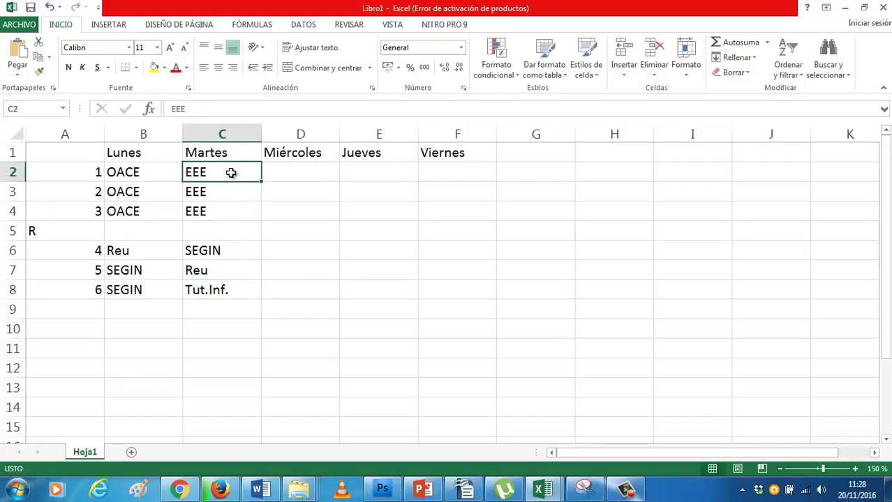
pyautogui.press('Right')
# Fill Wednesday with EEE in D2, GUA in D3 and D5, and EEE in D6
pyautogui.write('ee')
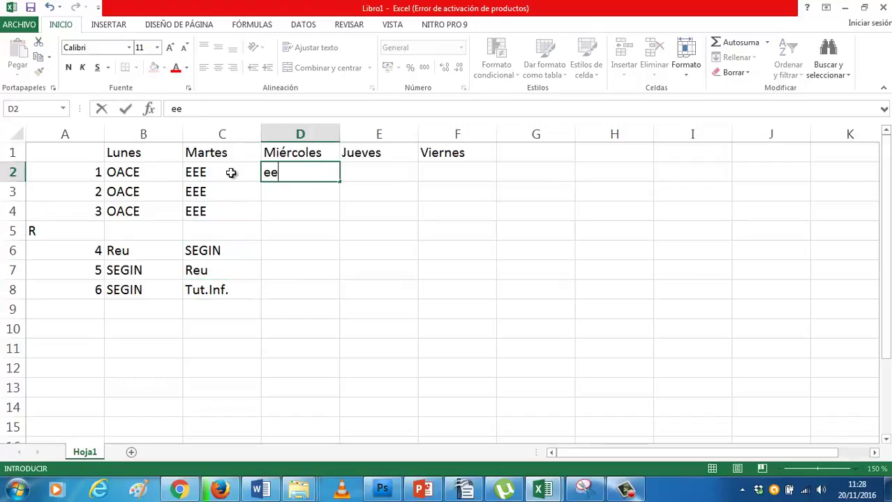
pyautogui.press('BackSpace')
pyautogui.press('BackSpace')
pyautogui.press('BackSpace')
pyautogui.write('EEE')
pyautogui.press('Return')
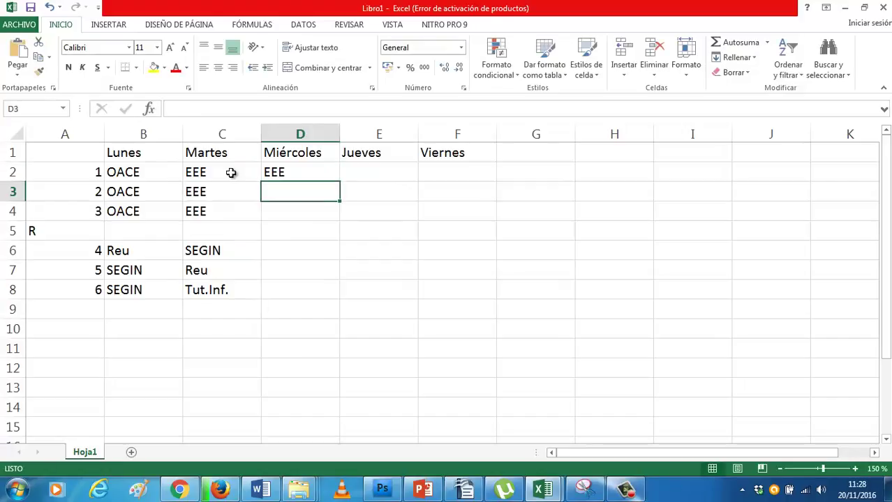
pyautogui.write('GUA')
pyautogui.press('Return')
pyautogui.press('Down')
pyautogui.press('Down')
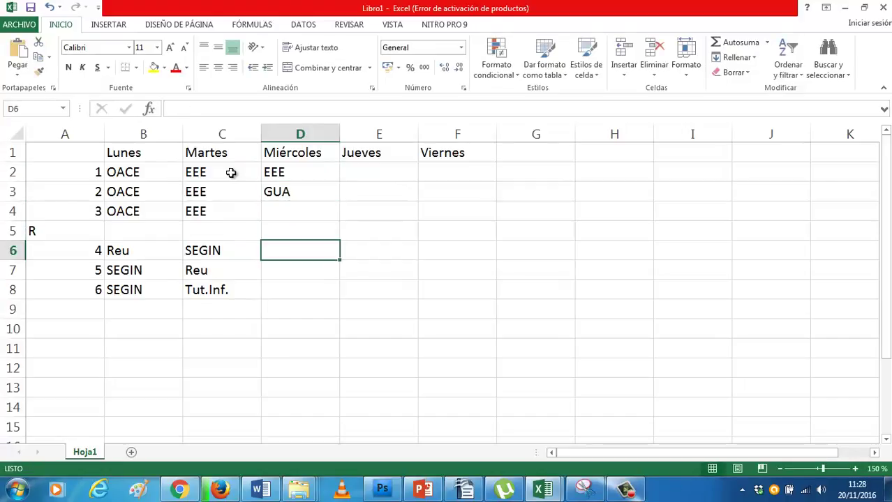
pyautogui.press('Up')
pyautogui.write('GUA')
pyautogui.press('Return')
pyautogui.write('EEE')
pyautogui.press('Right')
# Fill Thursday with EEE, REOR, OACE, then SEGIN in E6:E7 and OACE in E8
pyautogui.press('Up')
pyautogui.press('Up')
pyautogui.press('Up')
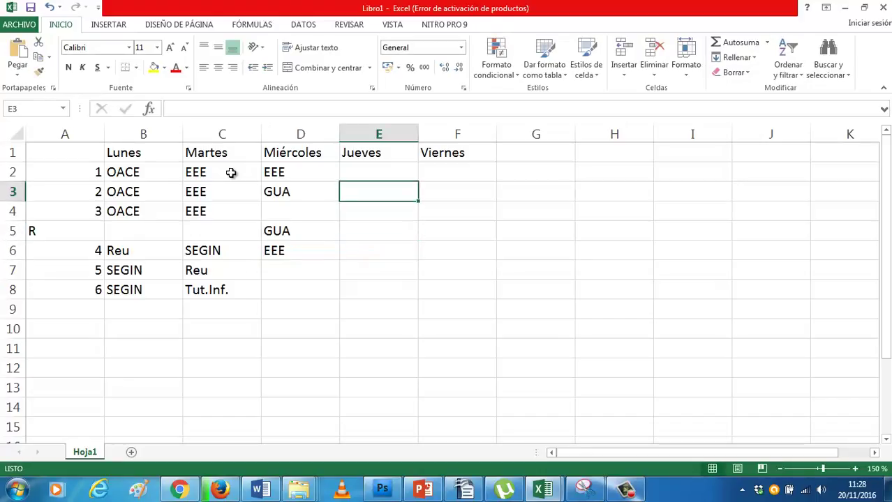
pyautogui.press('Up')
pyautogui.write('EEE')
pyautogui.press('Return')
pyautogui.write('RE')
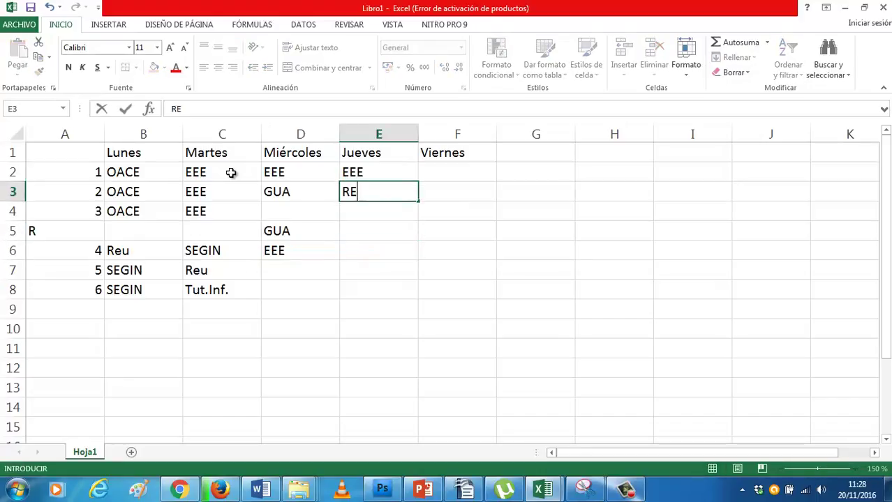
pyautogui.write('OR')
pyautogui.press('Return')
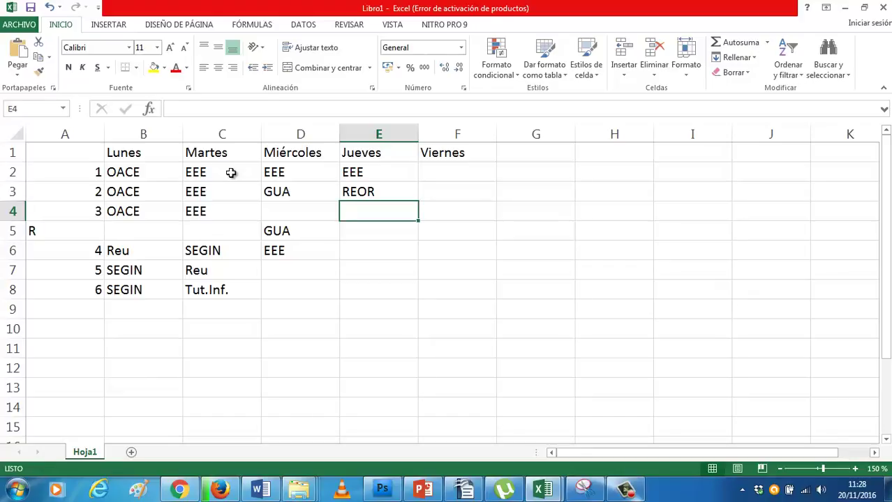
pyautogui.write('OACE')
pyautogui.press('Return')
pyautogui.press('Return')
pyautogui.write('SEG')
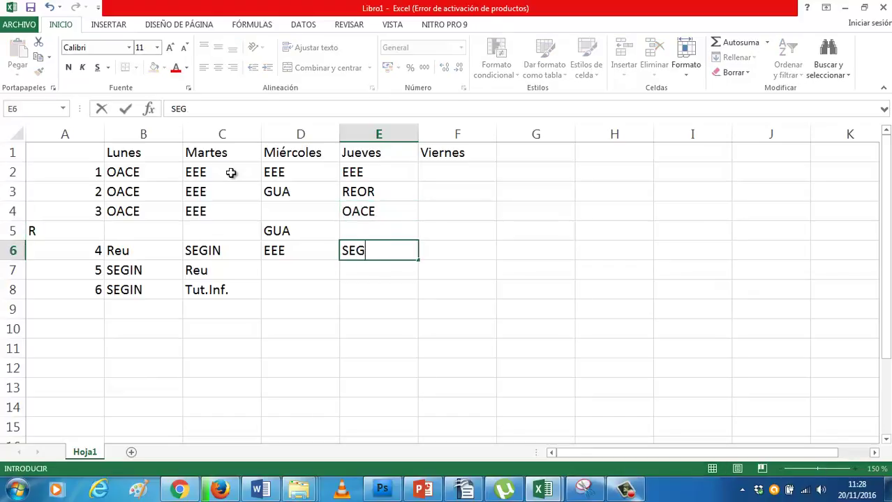
pyautogui.write('IN')
pyautogui.press('Return')
pyautogui.write('SEGIN')
pyautogui.press('Return')
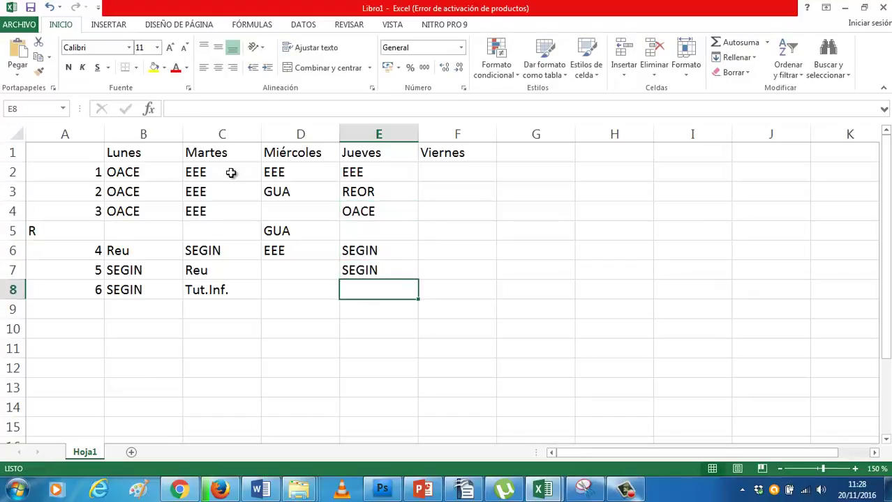
pyautogui.write('OACE')
pyautogui.press('Tab')
# Fill Friday with OACE in F2 and F4, Tutoría in F6, and EEE in F7:F8
pyautogui.press('Up')
pyautogui.press('Up')
pyautogui.press('Up')
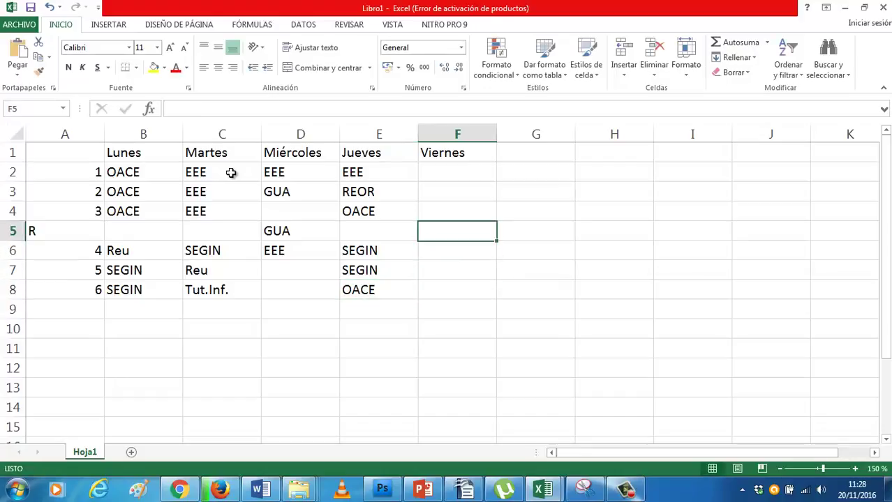
pyautogui.press('Up')
pyautogui.press('Up')
pyautogui.press('Up')
pyautogui.write('OACE')
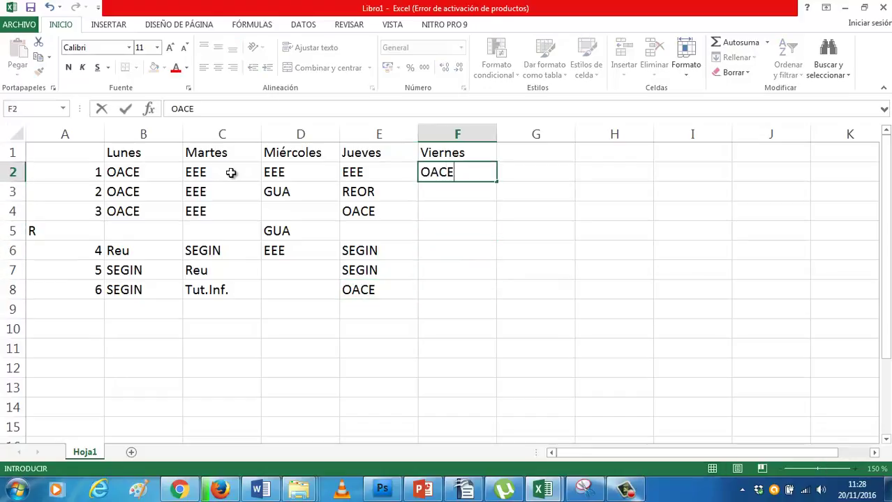
pyautogui.press('Return')
pyautogui.press('Return')
pyautogui.write('OACE')
pyautogui.press('Return')
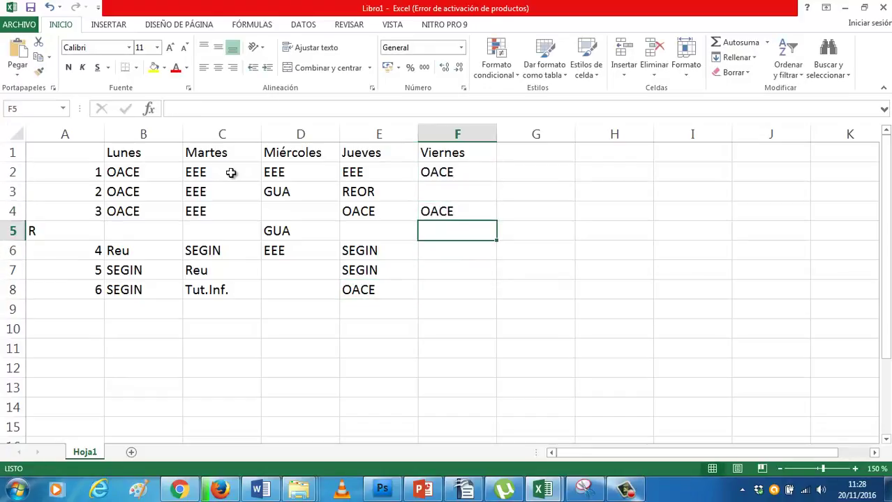
pyautogui.press('Return')
pyautogui.write('tTut')
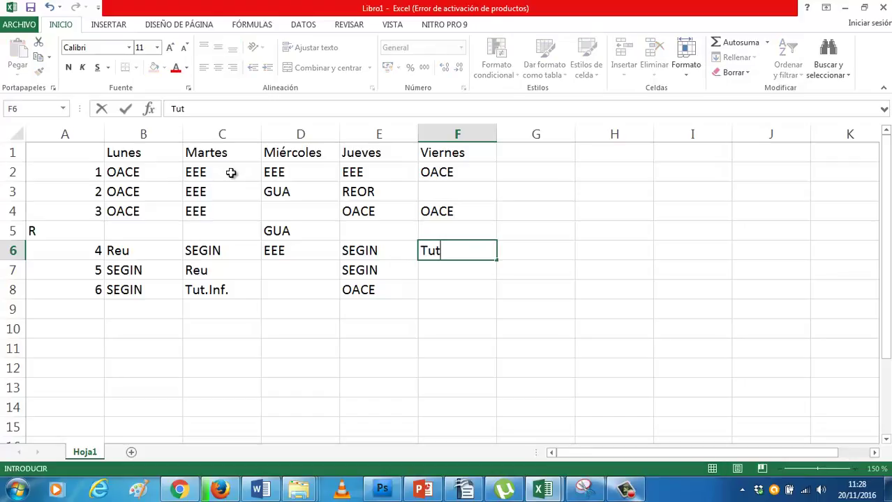
pyautogui.write('a')
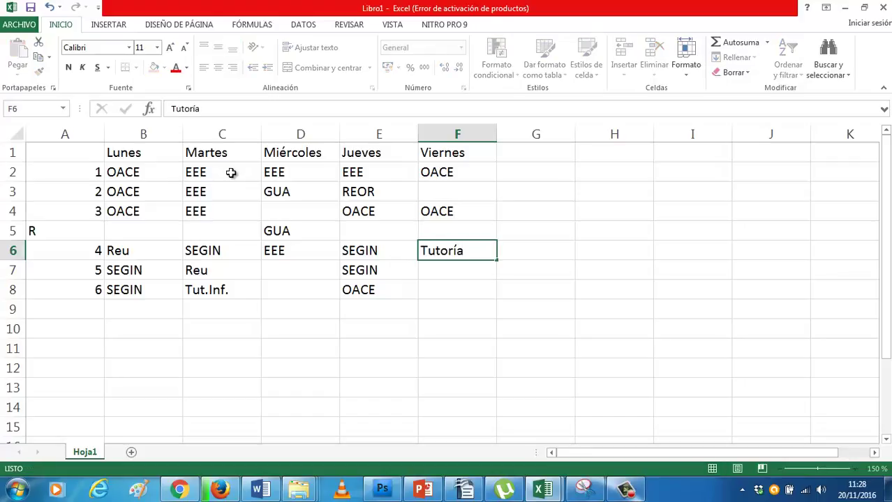
pyautogui.press('Return')
pyautogui.write('ee')
pyautogui.press('BackSpace')
pyautogui.press('BackSpace')
pyautogui.press('BackSpace')
pyautogui.write('EE')
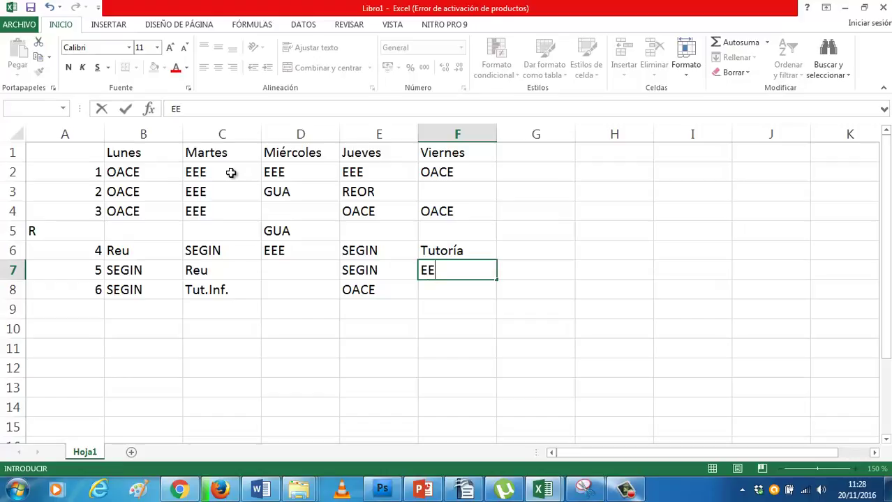
pyautogui.write('E')
pyautogui.press('Return')
pyautogui.write('EEE')
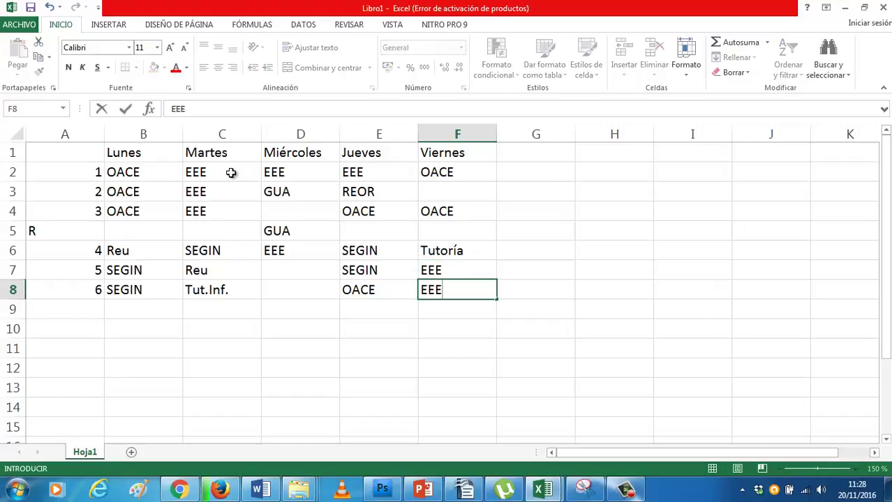
pyautogui.press('Return')
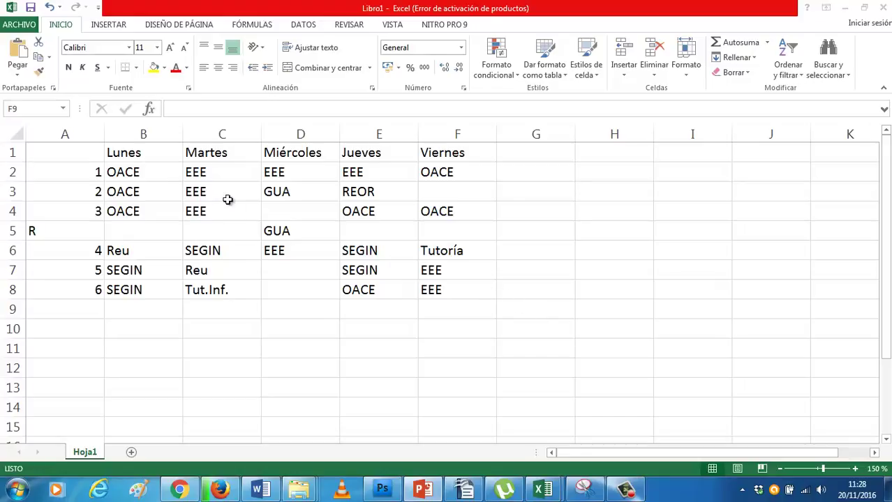
pyautogui.click(62, 152)
pyautogui.moveTo(62, 152)
pyautogui.mouseDown()
pyautogui.moveTo(414, 277)
pyautogui.moveTo(368, 277)
pyautogui.moveTo(309, 245)
pyautogui.moveTo(155, 196)
pyautogui.moveTo(178, 199)
pyautogui.mouseUp()
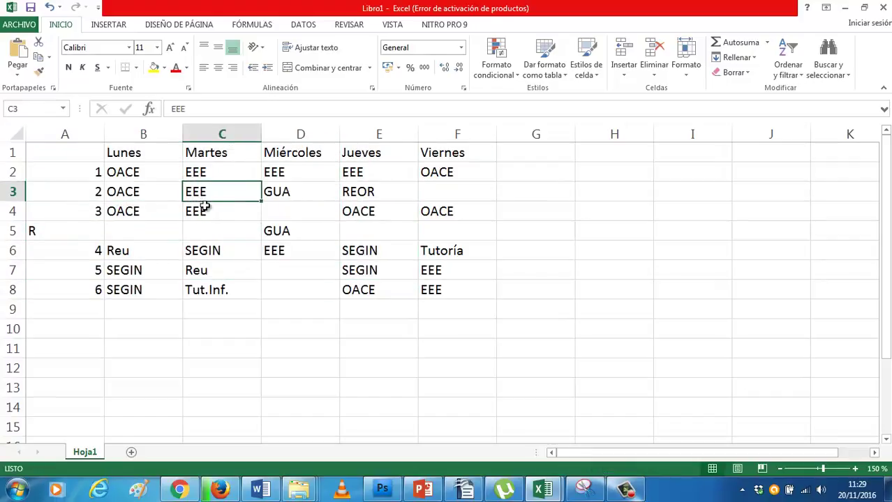
pyautogui.hotkey('shift', 'Down')
pyautogui.hotkey('shift', 'Down')
pyautogui.hotkey('shift', 'Down')
pyautogui.hotkey('shift', 'Right')
pyautogui.hotkey('shift', 'Right')
pyautogui.hotkey('shift', 'Right')
pyautogui.hotkey('shift', 'Left')
pyautogui.hotkey('shift', 'Left')
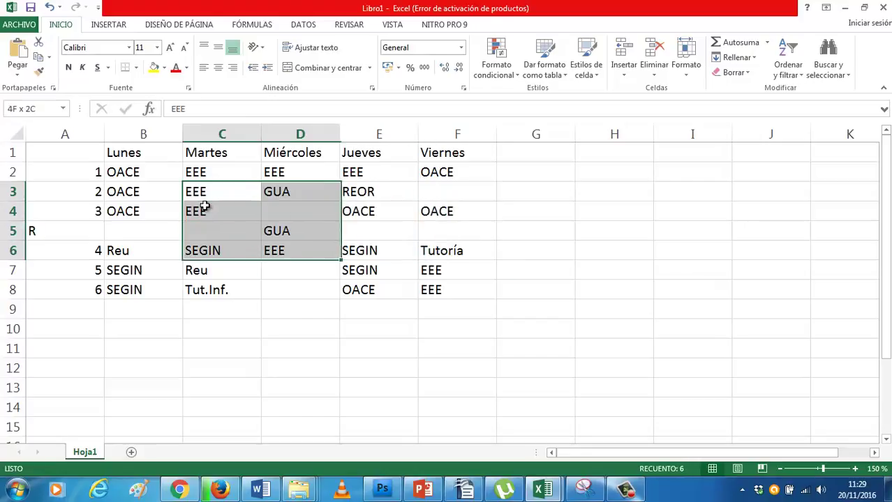
pyautogui.hotkey('shift', 'Left')
pyautogui.hotkey('shift', 'Left')
pyautogui.hotkey('shift', 'Right')
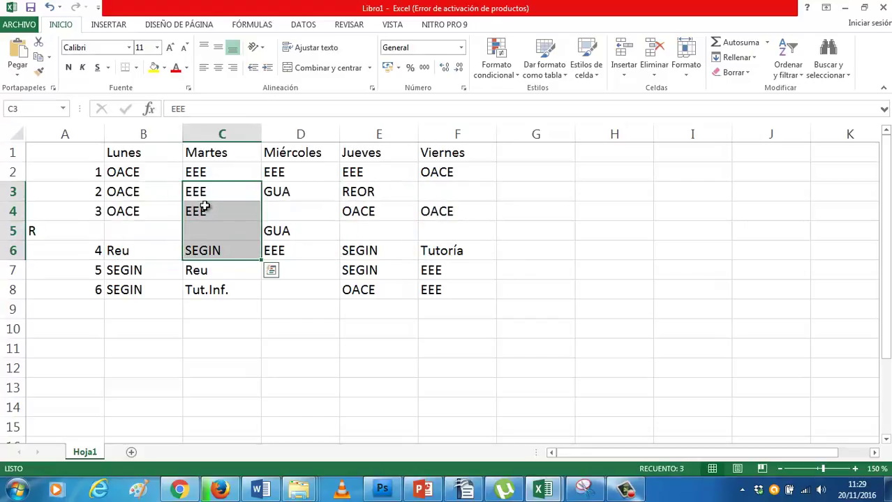
pyautogui.click(247, 205)
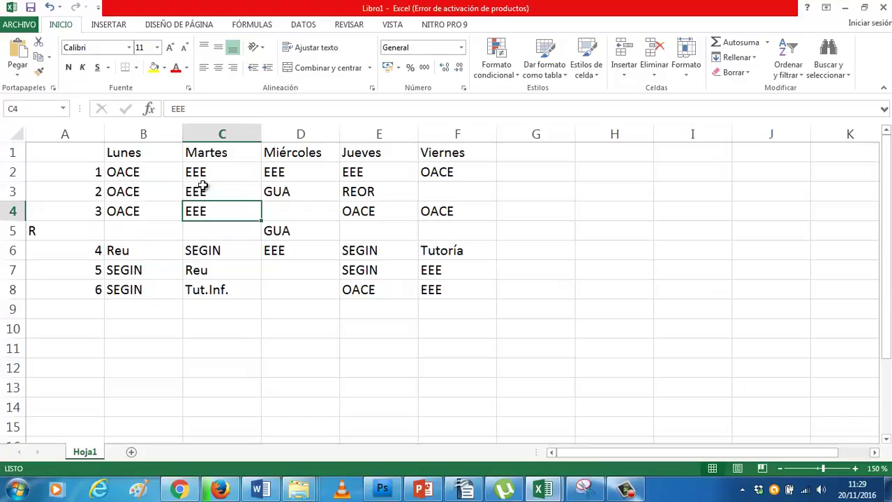
pyautogui.click(150, 169)
pyautogui.moveTo(150, 168); pyautogui.dragTo(428, 171)
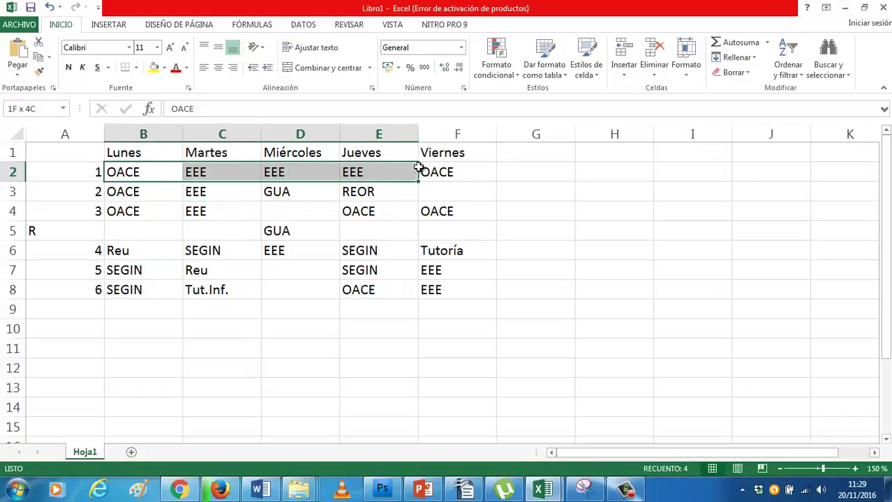
pyautogui.keyDown('ctrl'); pyautogui.click(140, 252); pyautogui.keyUp('ctrl')
pyautogui.moveTo(183, 253); pyautogui.dragTo(424, 249)
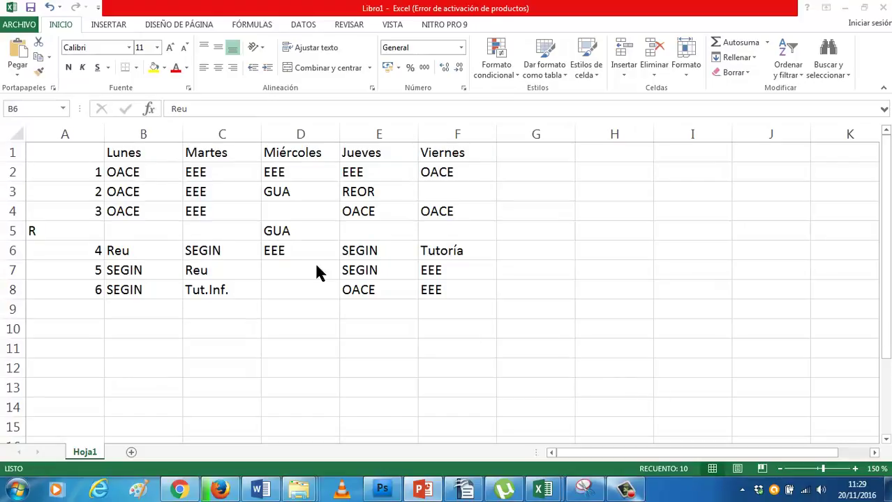
pyautogui.click(282, 268)
pyautogui.write('DPSF')
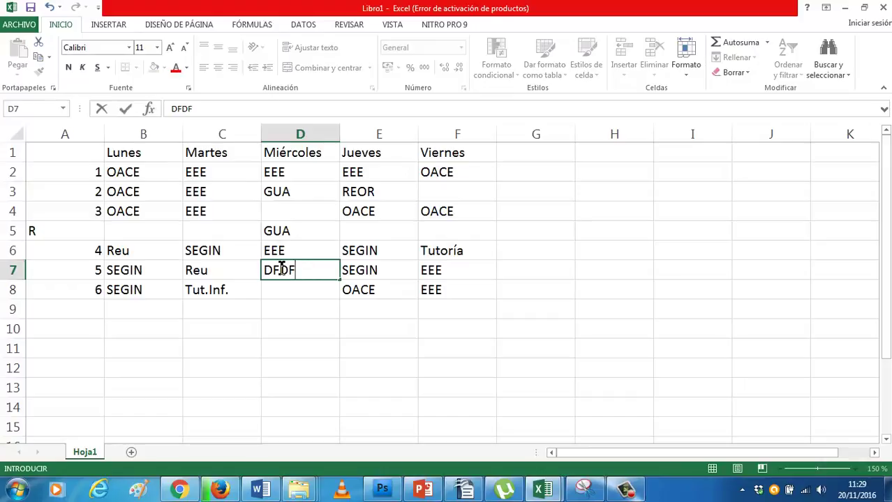
pyautogui.press('BackSpace')
pyautogui.press('BackSpace')
pyautogui.press('BackSpace')
pyautogui.press('BackSpace')
pyautogui.click(296, 311)
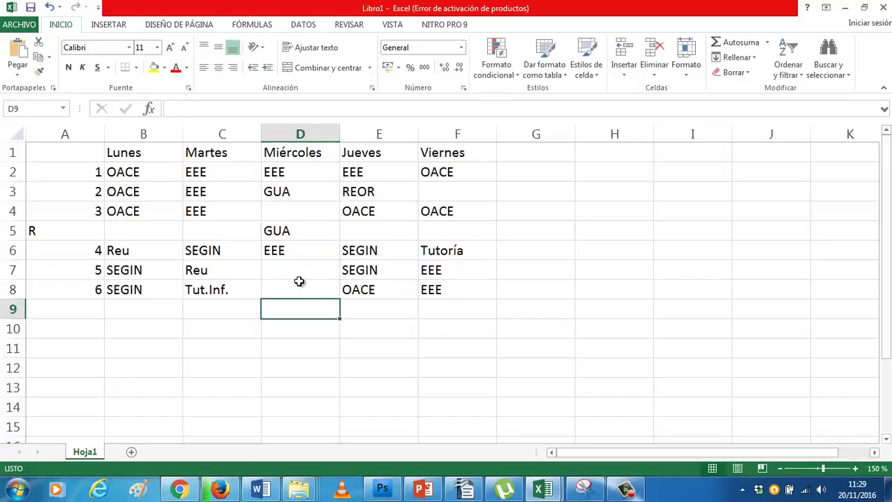
pyautogui.click(297, 286)
pyautogui.click(298, 253)
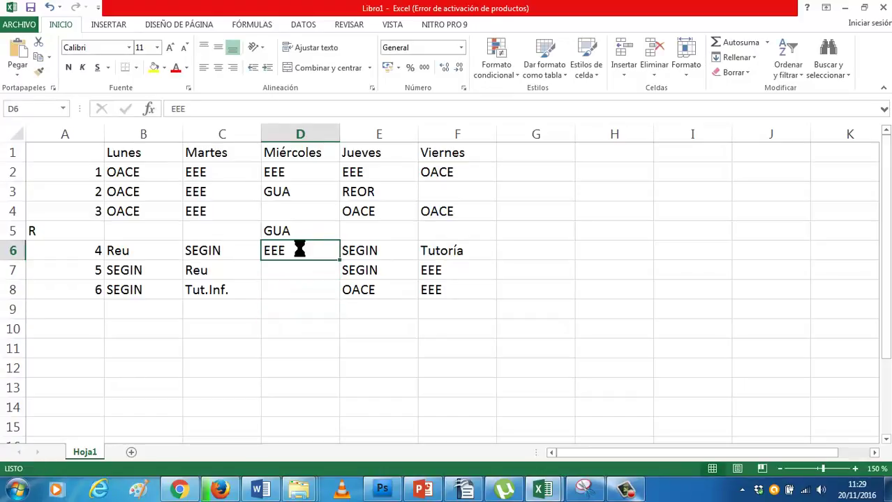
pyautogui.press('Delete')
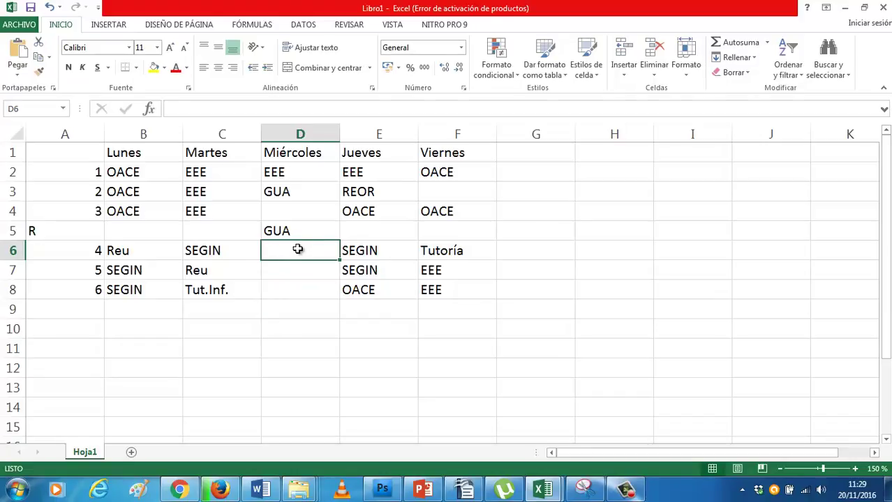
pyautogui.hotkey('ctrl', 'z')
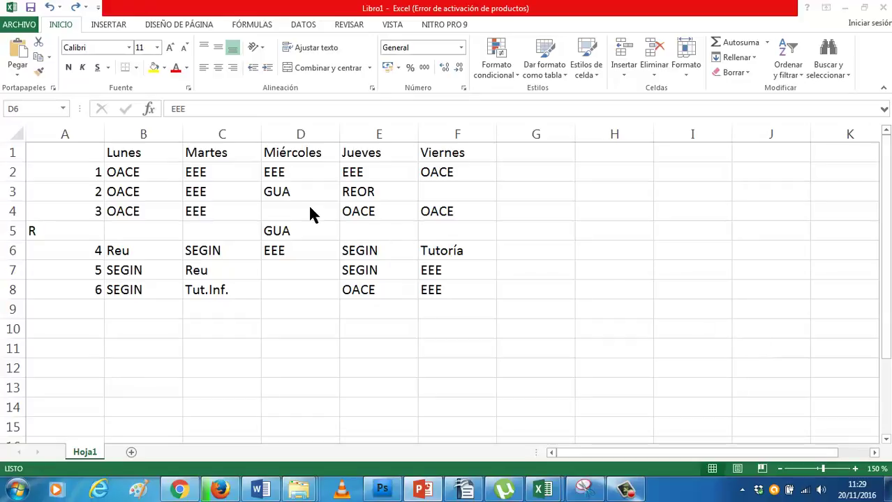
pyautogui.click(9, 251)
pyautogui.rightClick(10, 253)
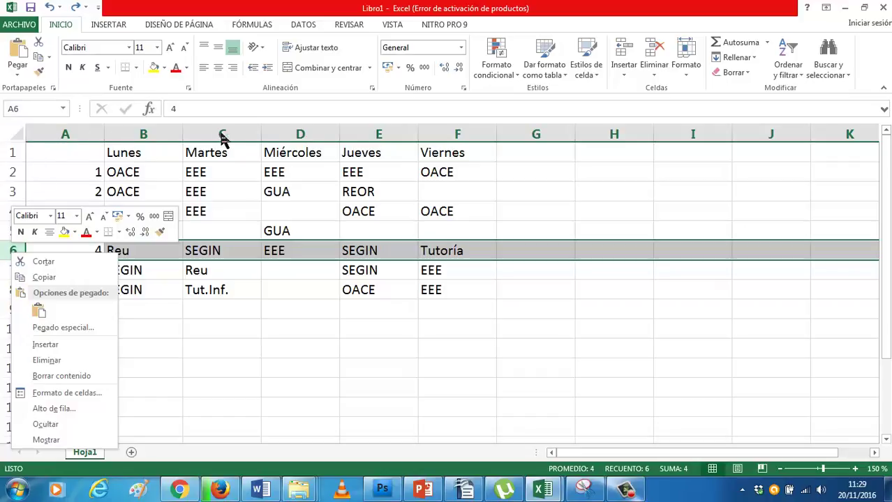
pyautogui.click(62, 345)
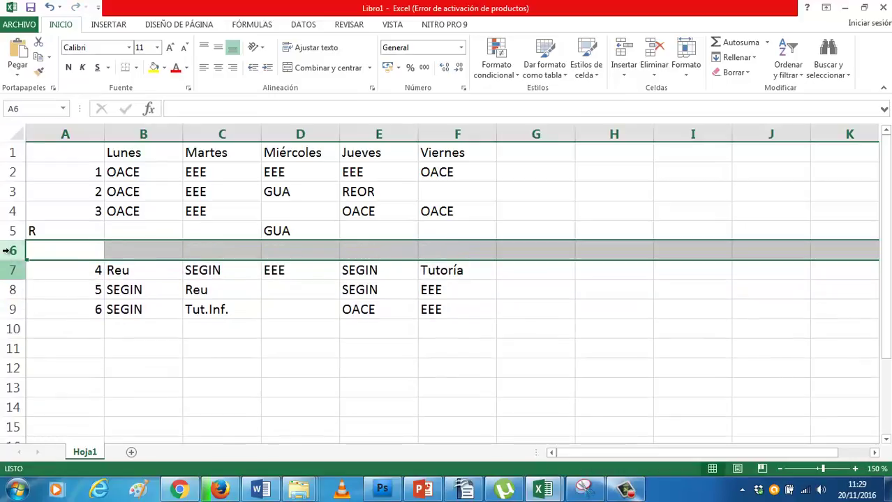
pyautogui.rightClick(22, 255)
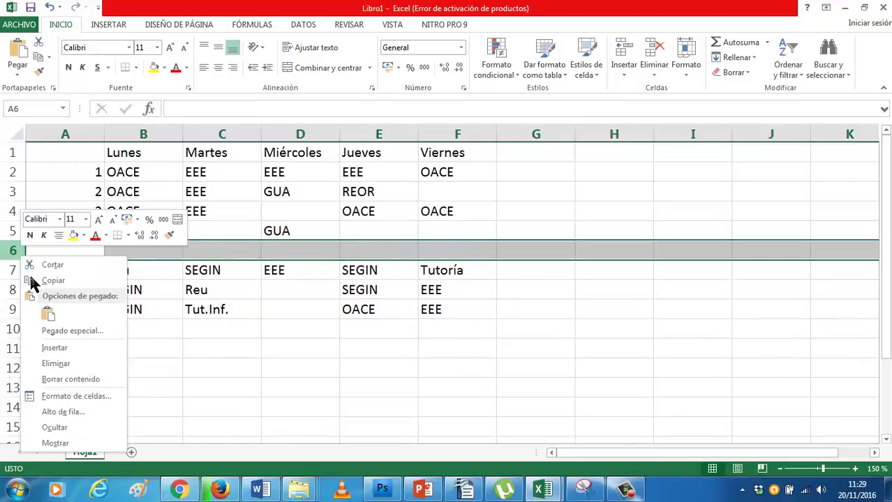
pyautogui.click(67, 363)
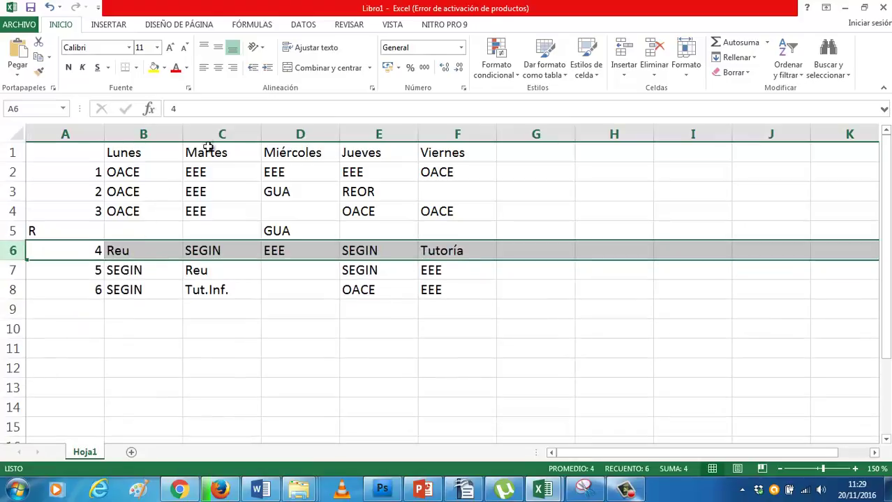
pyautogui.click(222, 133)
pyautogui.rightClick(219, 137)
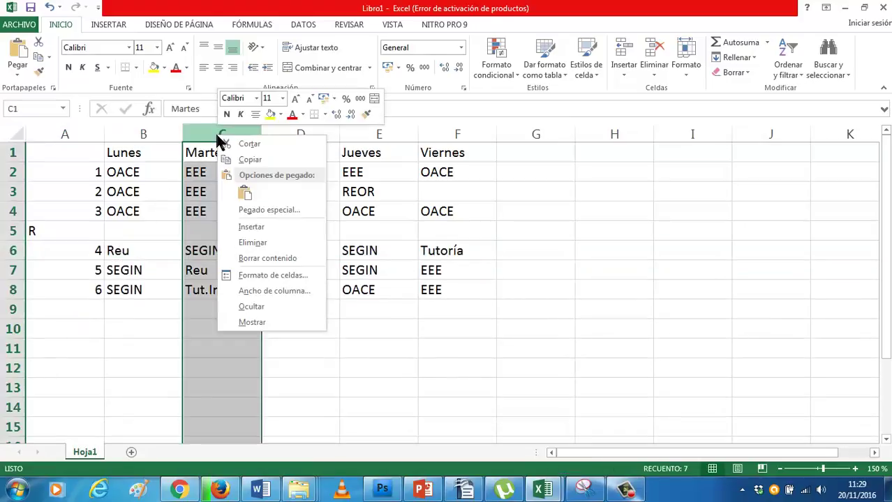
pyautogui.click(266, 227)
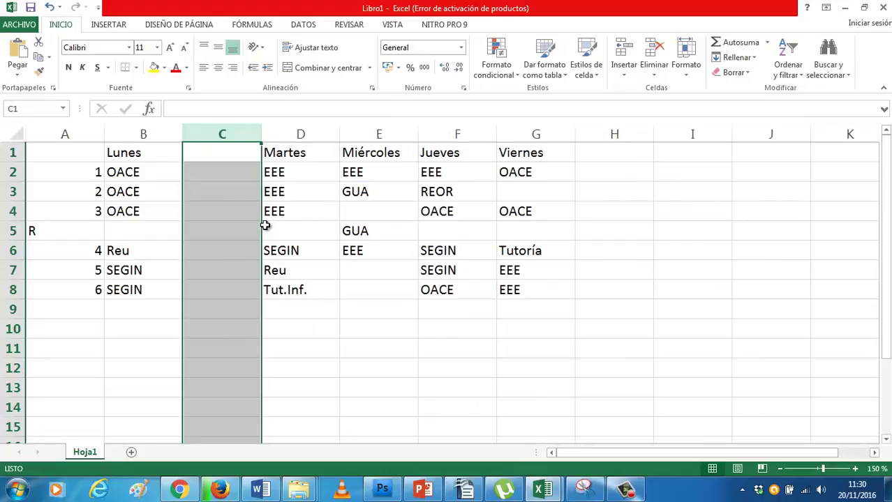
pyautogui.rightClick(230, 136)
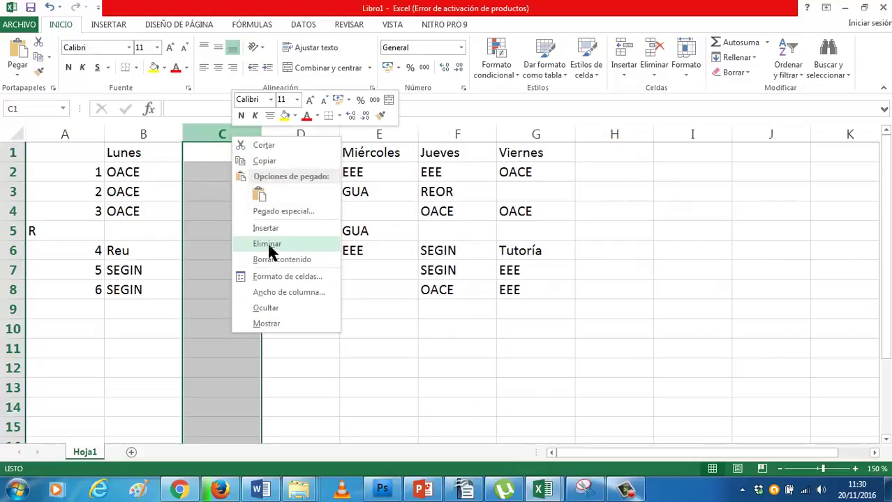
pyautogui.click(268, 244)
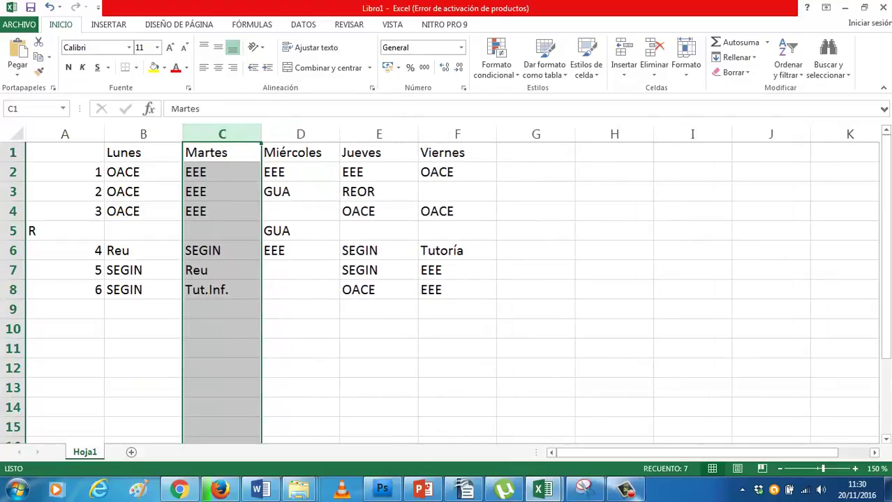
pyautogui.scroll(-2, 447, 293)
pyautogui.scroll(-2, 446, 293)
pyautogui.scroll(3, 446, 293)
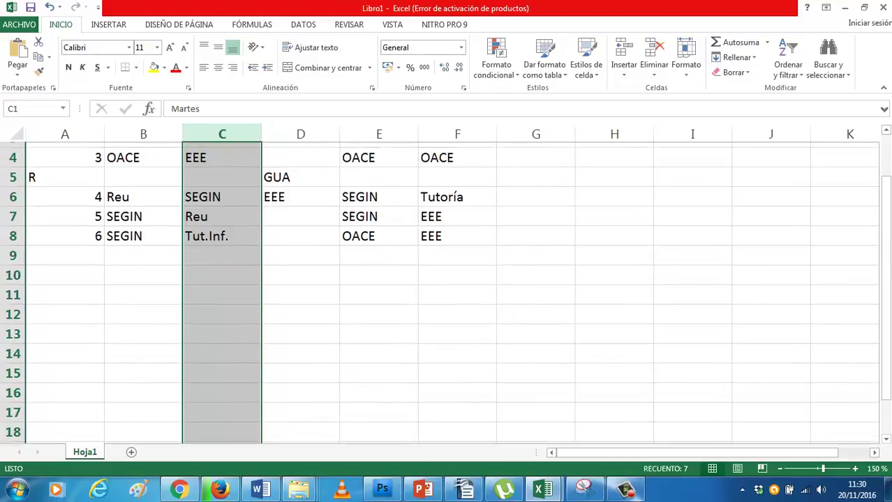
pyautogui.scroll(1, 494, 405)
pyautogui.click(481, 408)
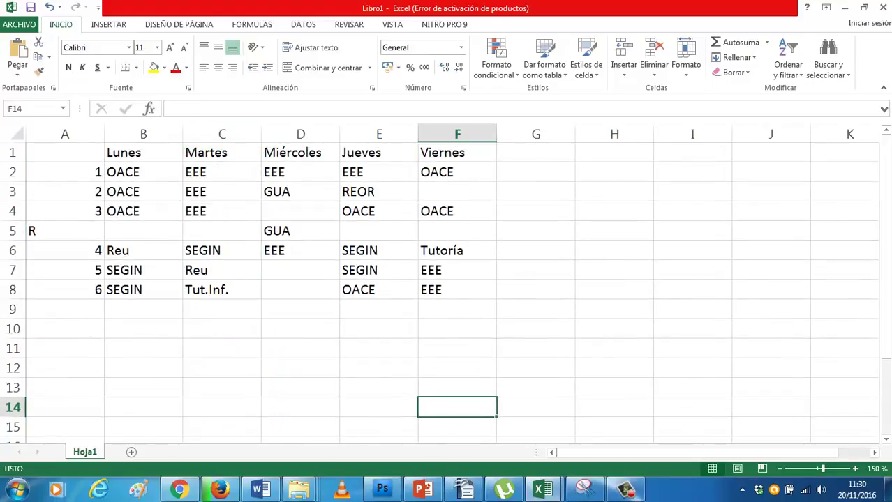
pyautogui.hotkey('alt', 'Tab')
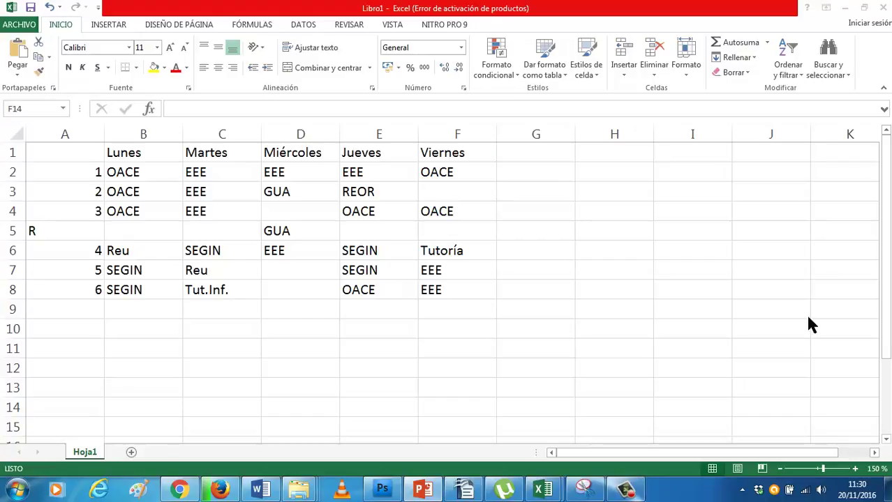
# Narrow column D, auto-fit columns C and B to their entries, and heighten row 1
pyautogui.hotkey('alt', 'Tab')
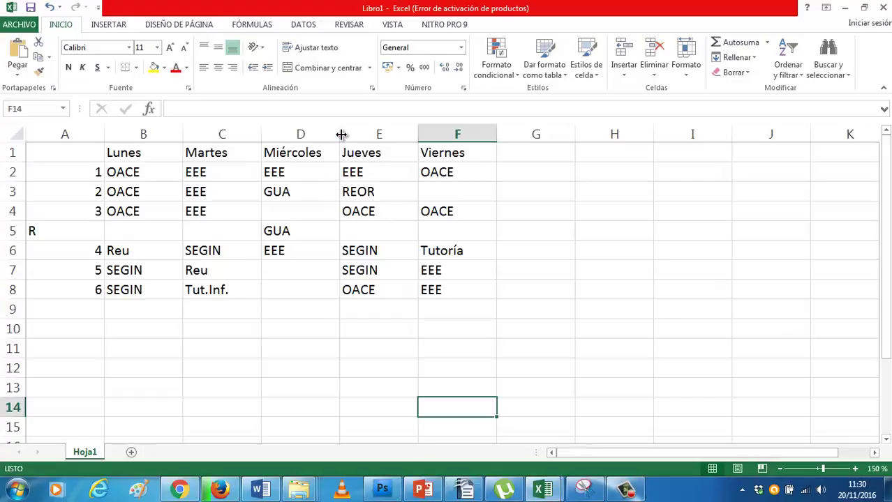
pyautogui.moveTo(342, 134)
pyautogui.mouseDown()
pyautogui.moveTo(323, 132)
pyautogui.moveTo(336, 132)
pyautogui.mouseUp()
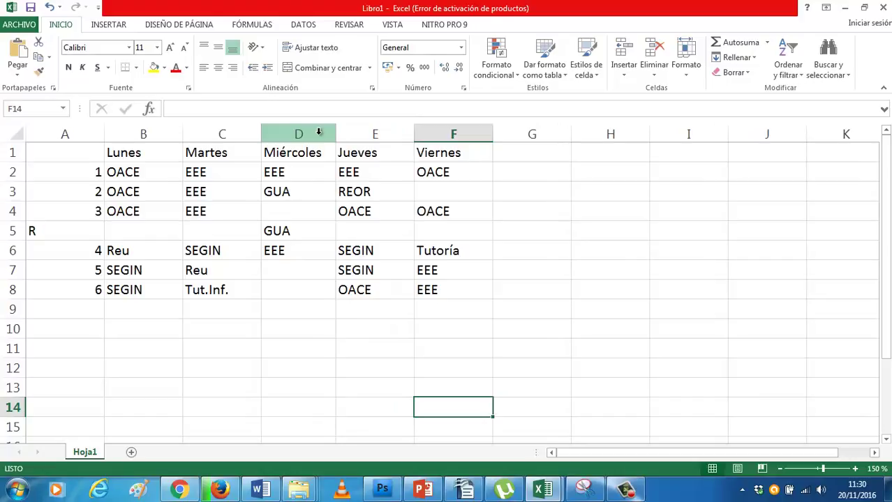
pyautogui.doubleClick(261, 133)
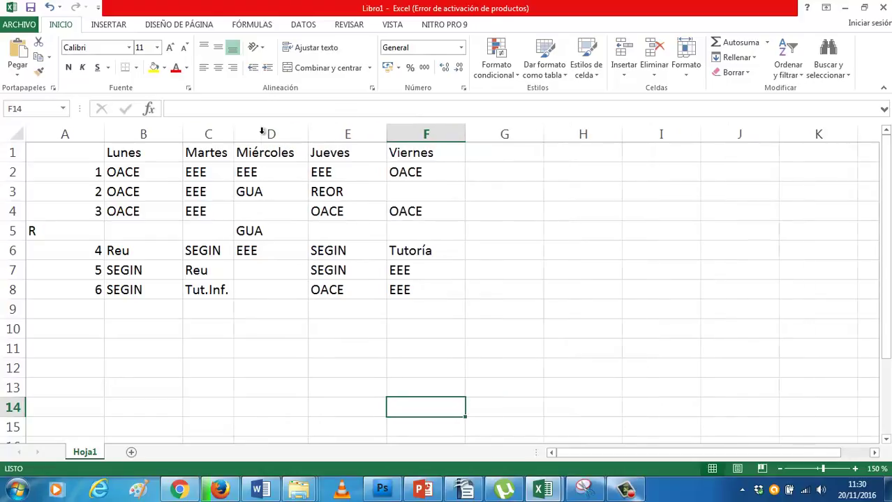
pyautogui.doubleClick(182, 133)
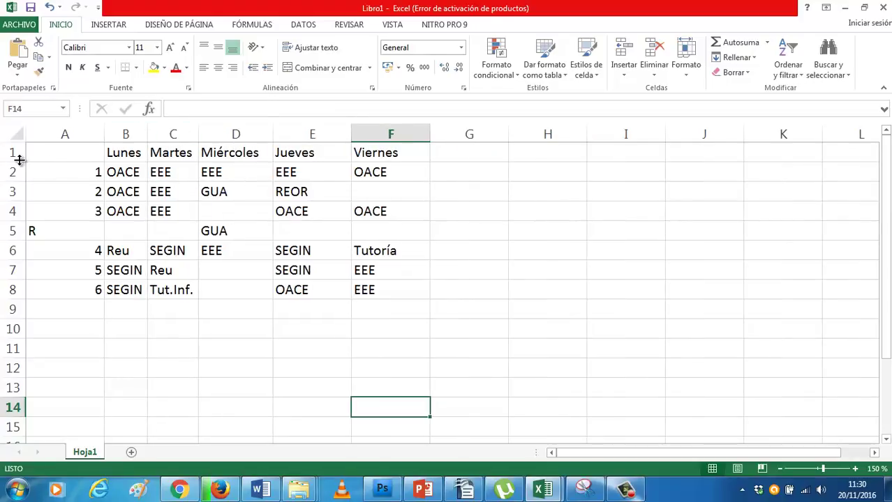
pyautogui.moveTo(23, 162); pyautogui.dragTo(25, 177)
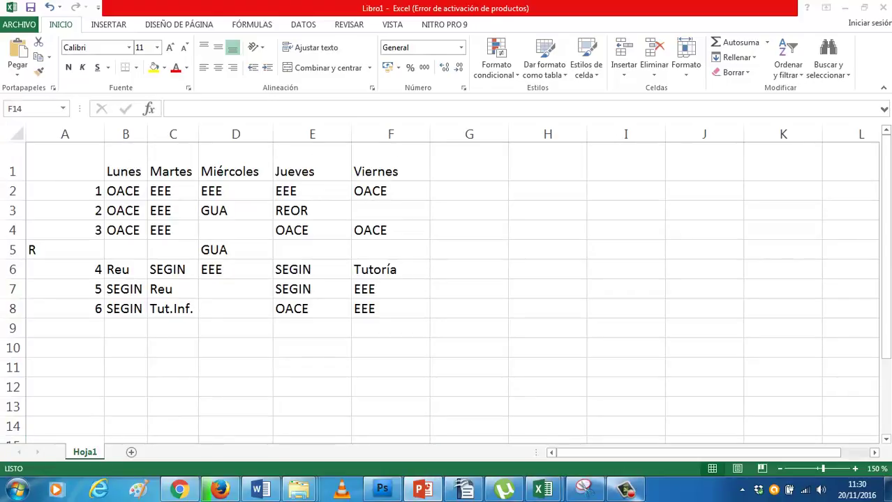
pyautogui.click(208, 173)
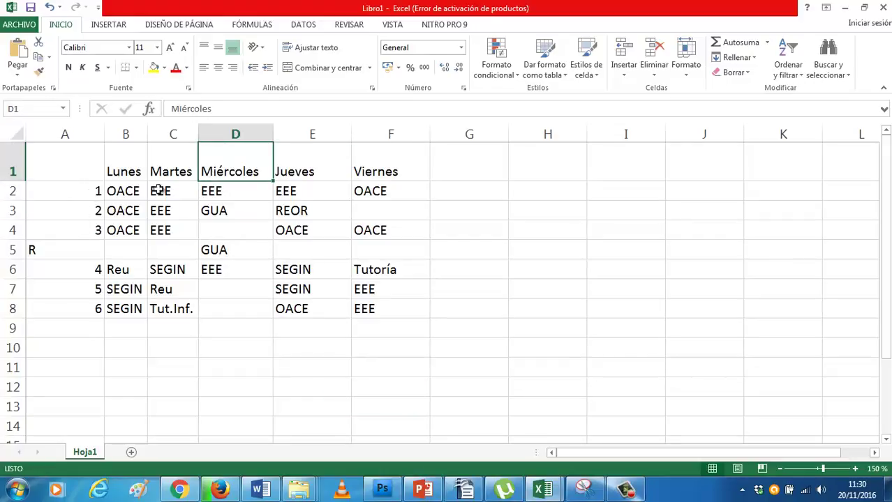
pyautogui.rightClick(243, 175)
pyautogui.moveTo(276, 331)
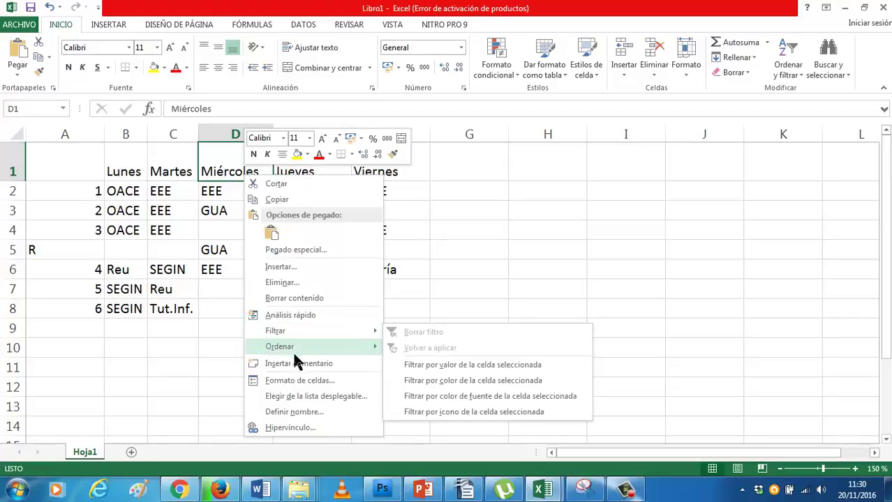
pyautogui.press('Escape')
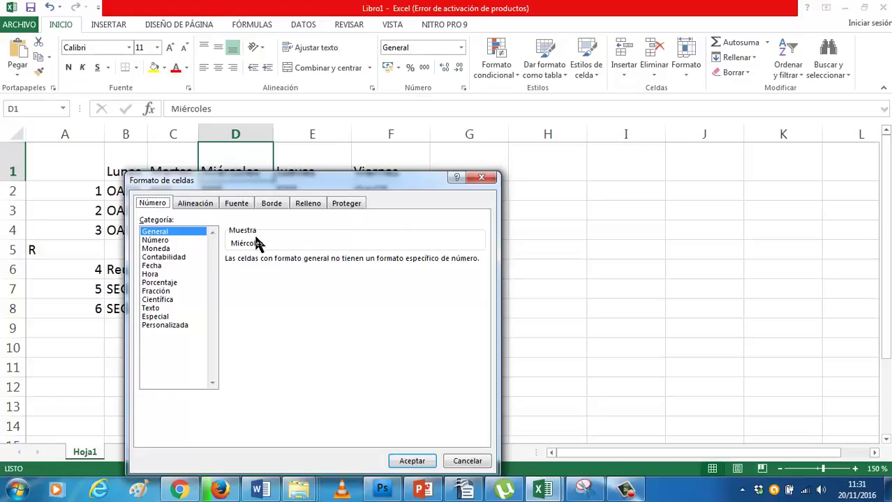
pyautogui.click(179, 242)
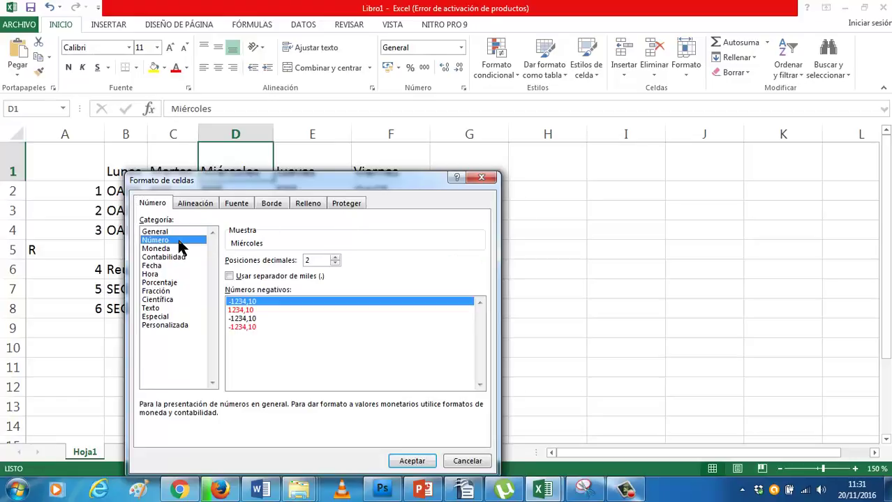
pyautogui.click(177, 248)
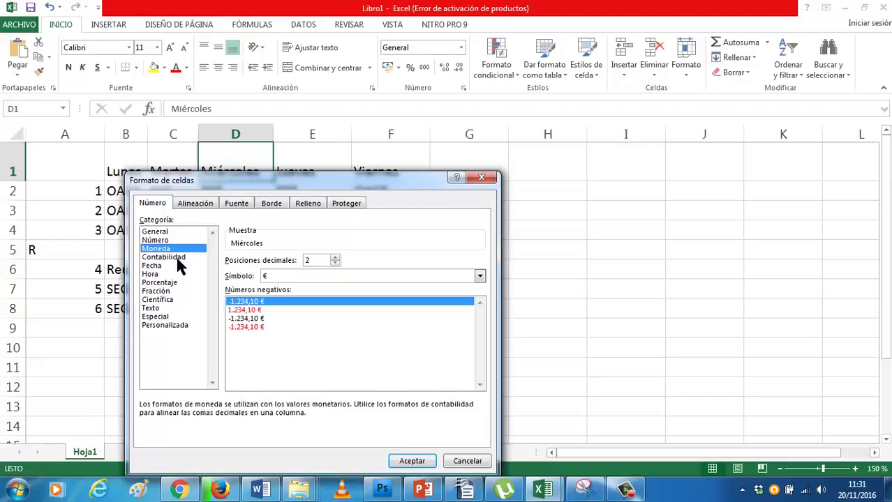
pyautogui.click(176, 256)
pyautogui.click(177, 273)
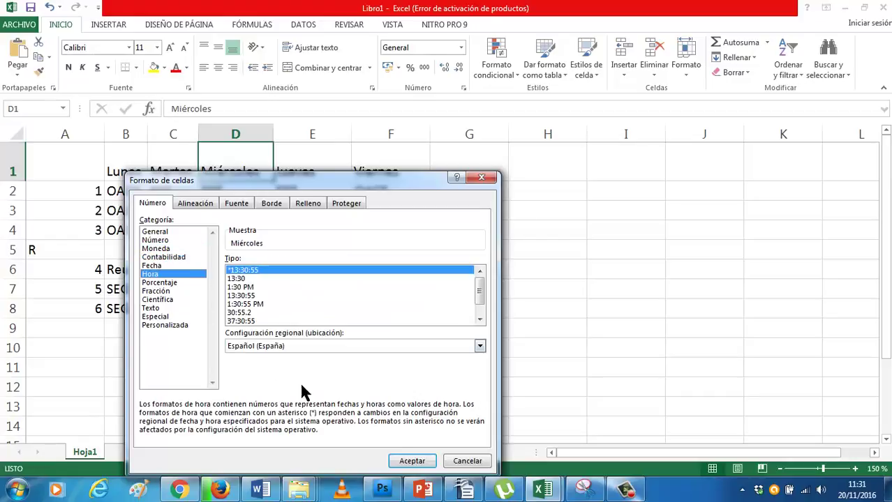
pyautogui.click(462, 461)
pyautogui.click(262, 267)
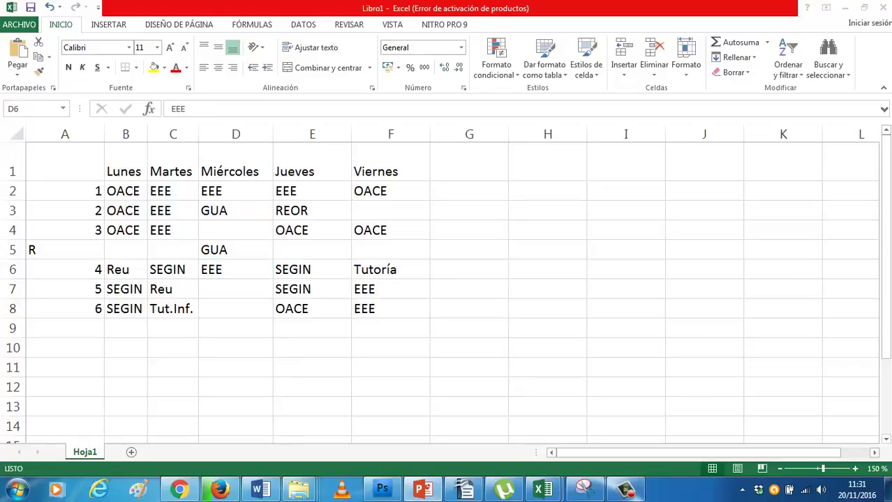
# Select the schedule range A1:F8 and glance at the cell format commands
pyautogui.click(235, 278)
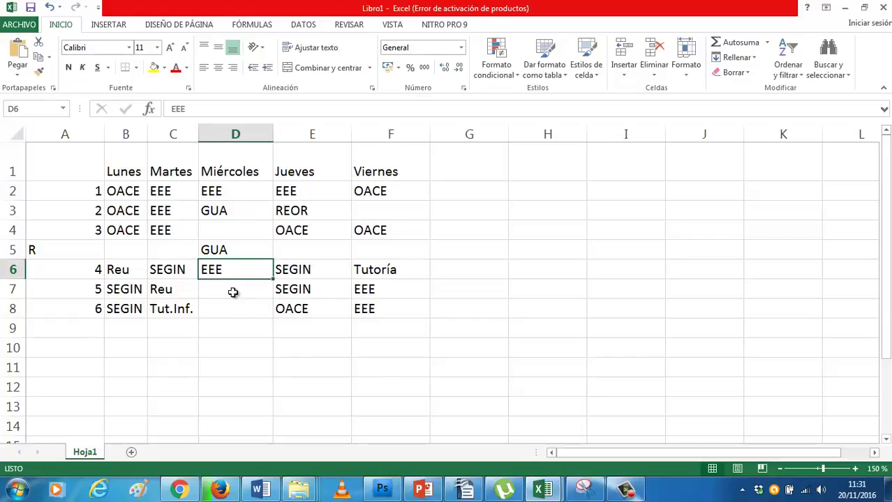
pyautogui.moveTo(48, 156); pyautogui.dragTo(364, 309)
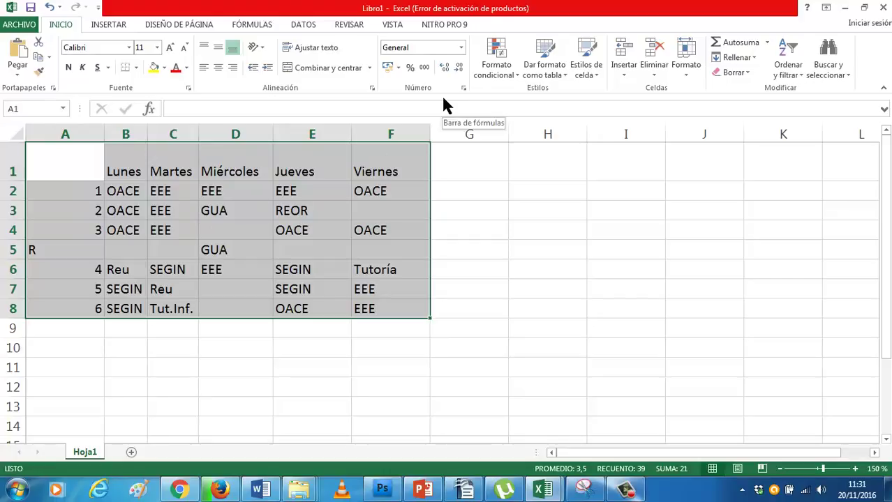
pyautogui.click(172, 28)
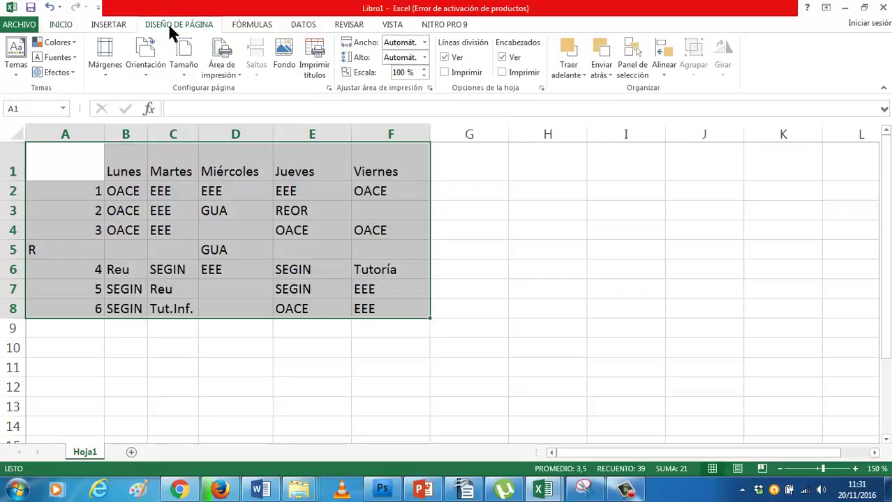
pyautogui.click(60, 26)
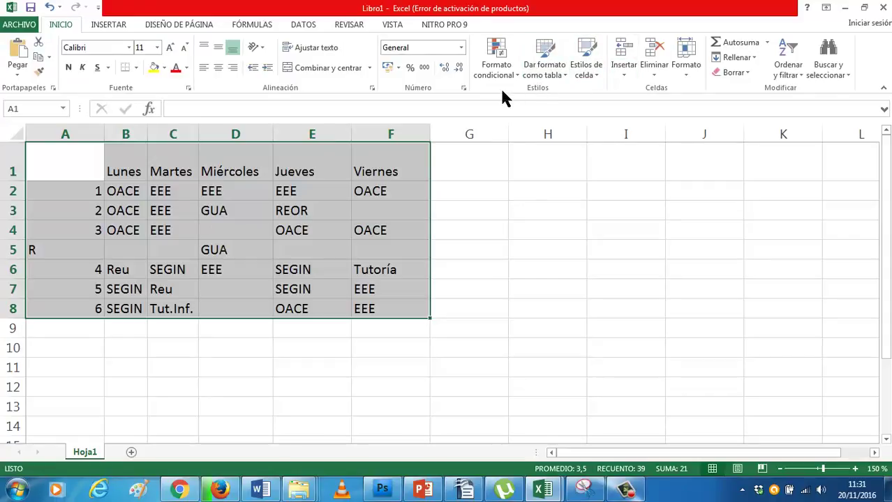
pyautogui.click(684, 73)
pyautogui.click(593, 8)
# Browse the Insert, Page Layout, Formulas, Data, Review, View and PDF tabs, ending on INICIO
pyautogui.click(110, 30)
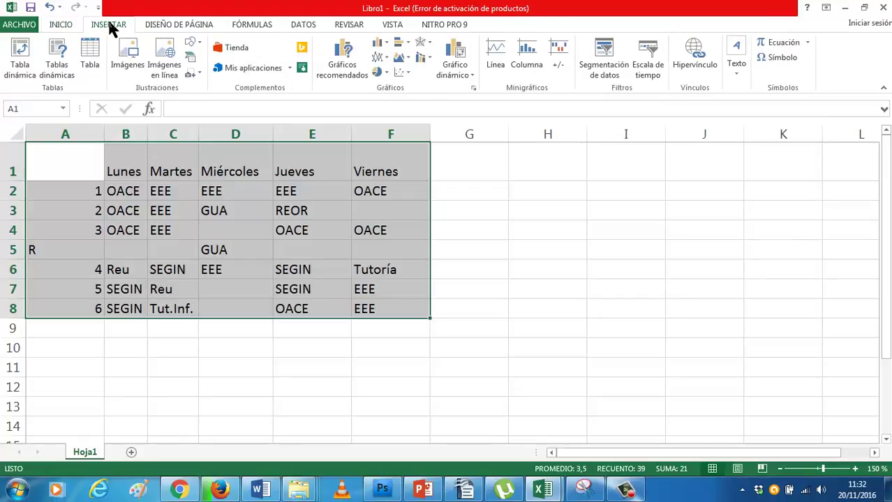
pyautogui.click(156, 32)
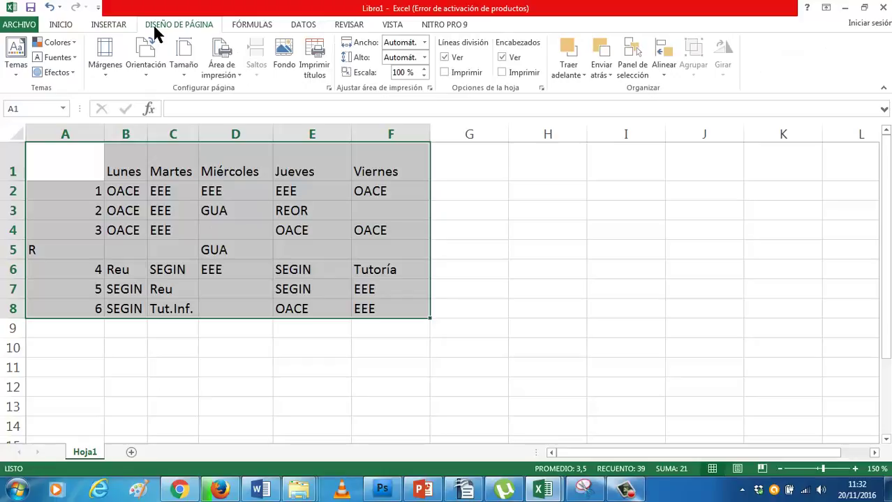
pyautogui.click(246, 27)
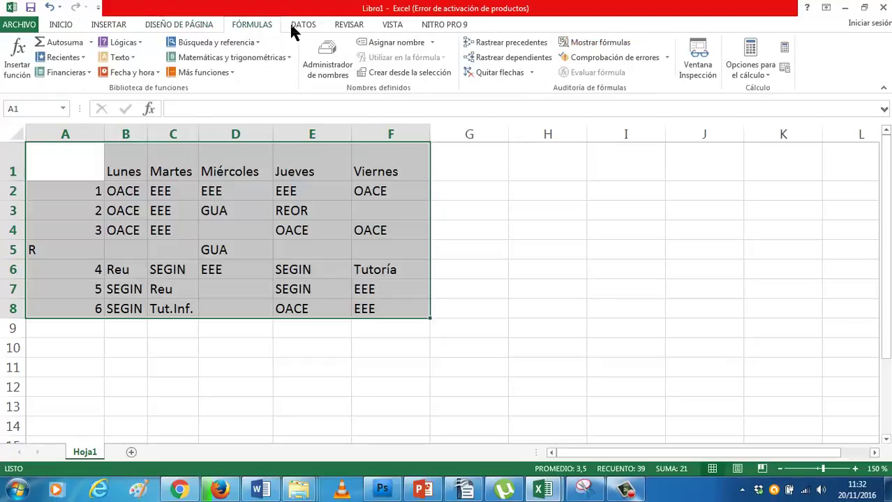
pyautogui.click(314, 32)
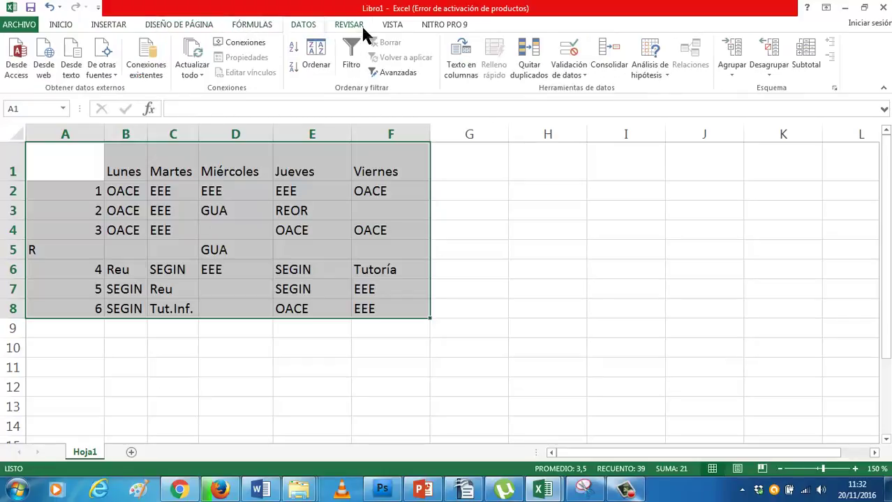
pyautogui.click(357, 31)
pyautogui.click(402, 28)
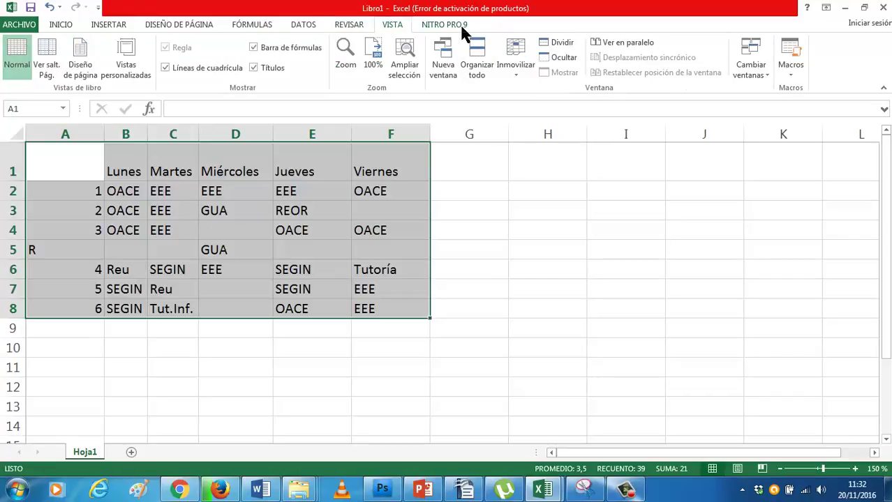
pyautogui.click(460, 25)
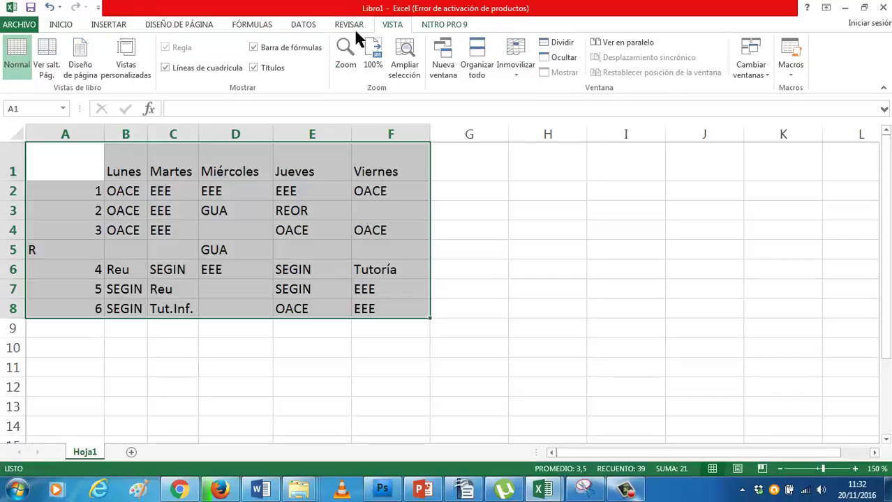
pyautogui.click(60, 27)
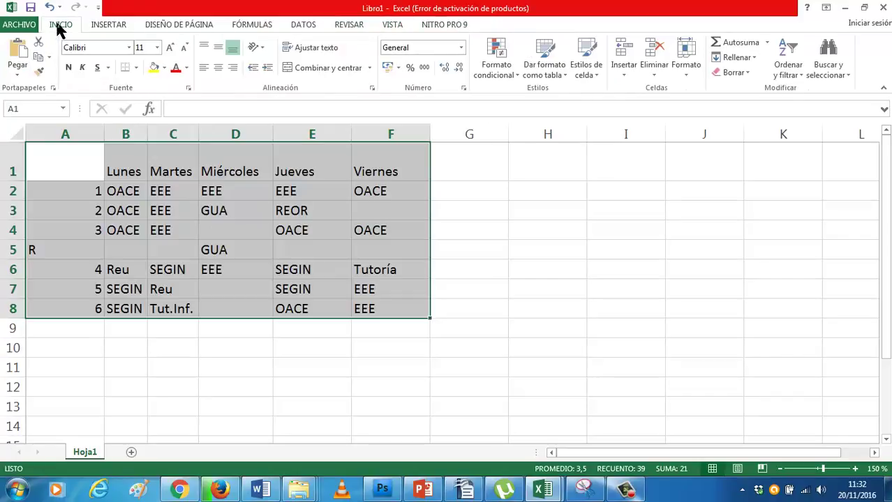
# Format A1:F8 as a banded medium-style table Tabla1 with Columna1–Columna6 headers
pyautogui.click(567, 75)
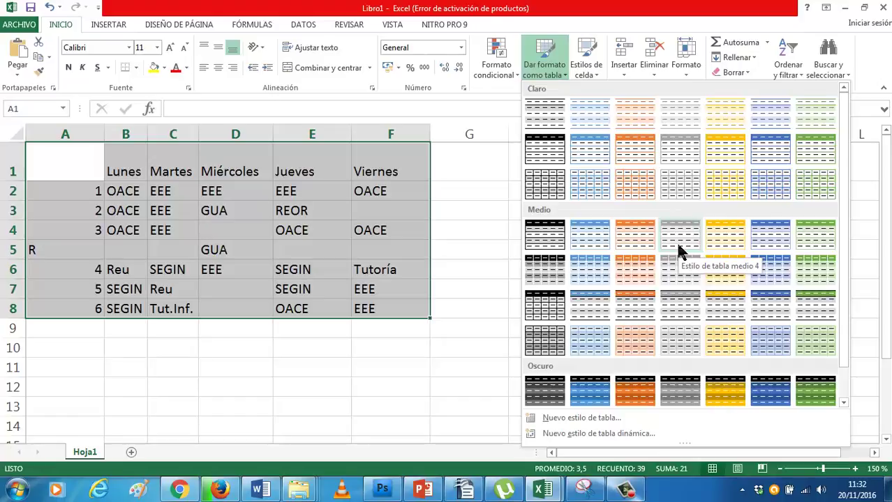
pyautogui.press('Escape')
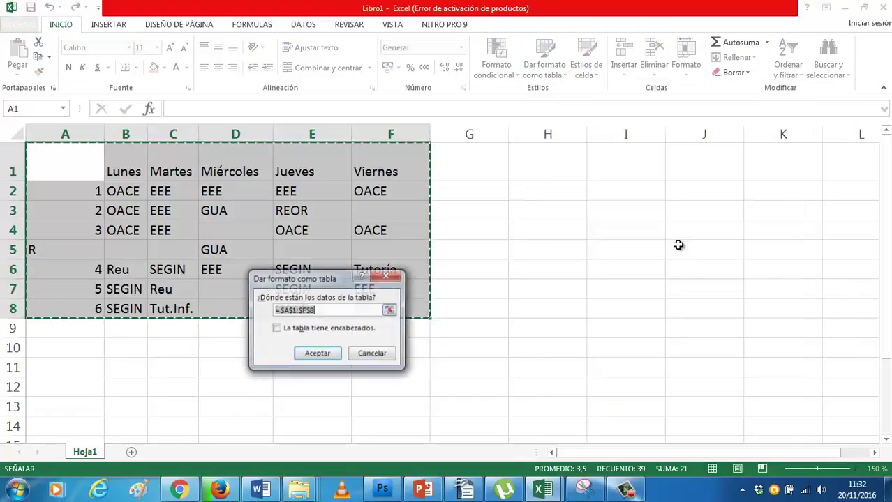
pyautogui.click(318, 354)
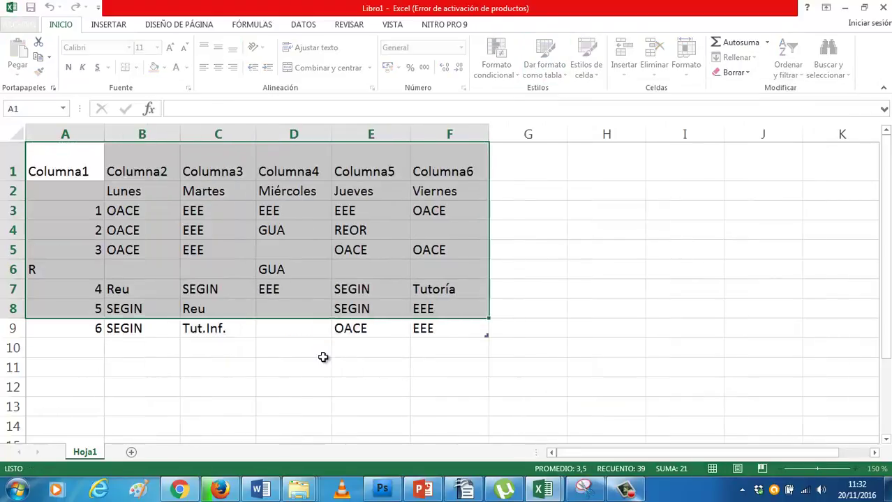
pyautogui.click(318, 321)
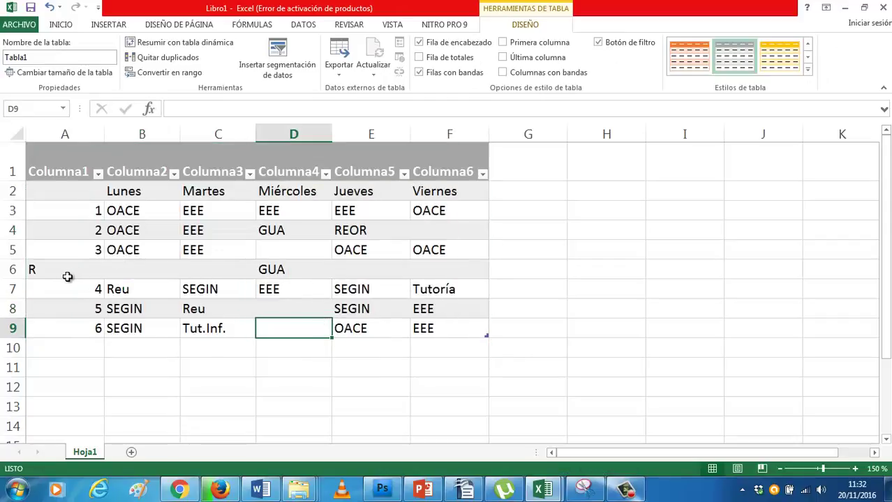
pyautogui.moveTo(67, 277); pyautogui.dragTo(292, 274)
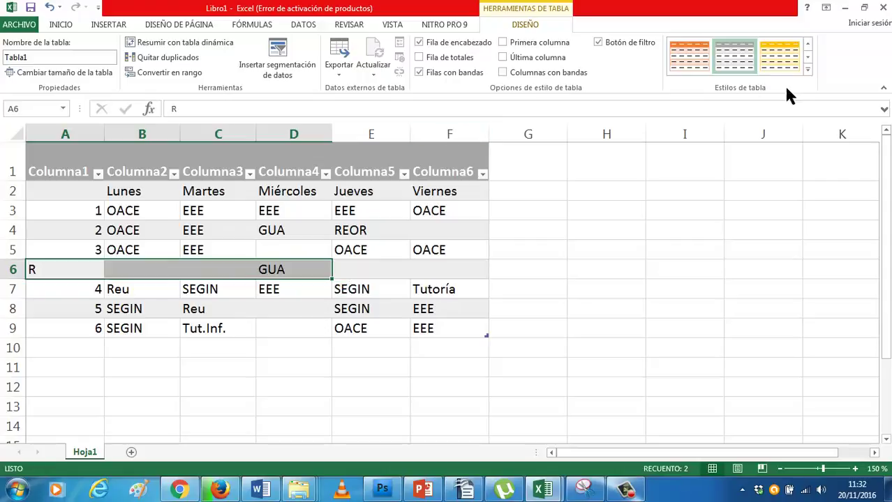
# Try a yellow style on Tabla1, then switch it to a gray style with a dark header row
pyautogui.click(808, 72)
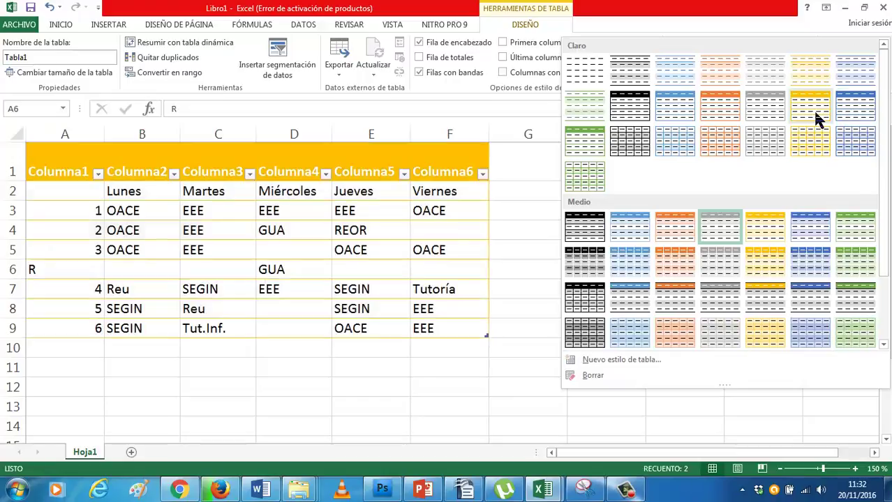
pyautogui.click(814, 113)
pyautogui.click(361, 215)
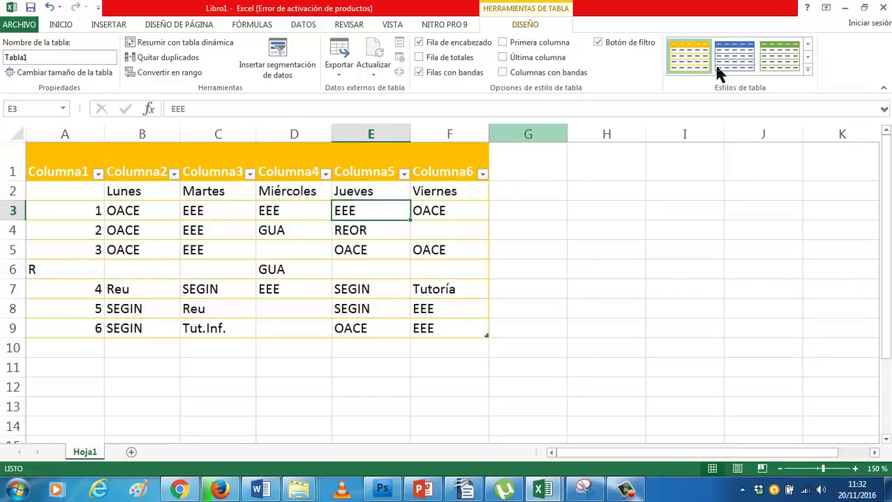
pyautogui.click(807, 69)
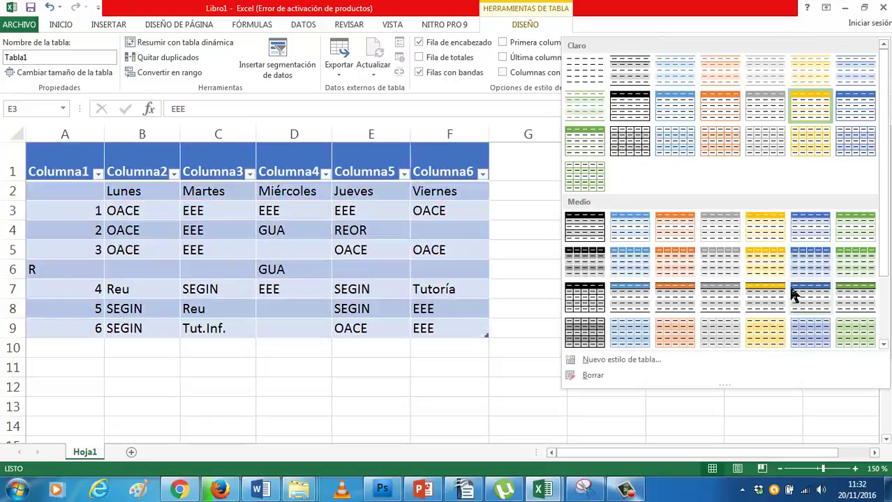
pyautogui.click(758, 111)
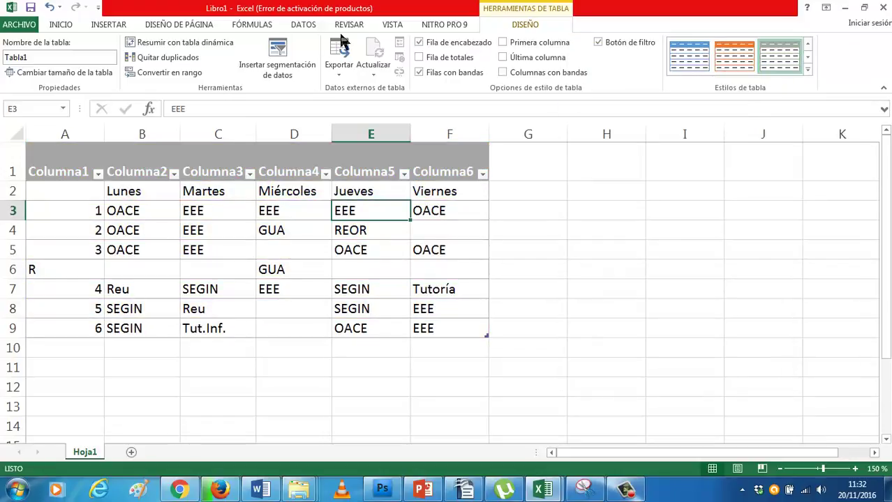
pyautogui.click(61, 25)
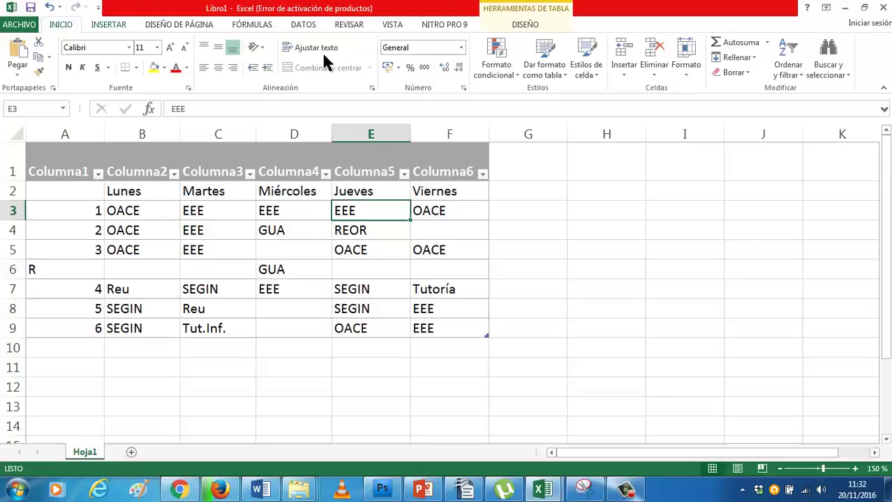
# Apply the Celda de comprobación cell style to the Lunes–Viernes weekday row A2:F2
pyautogui.click(580, 81)
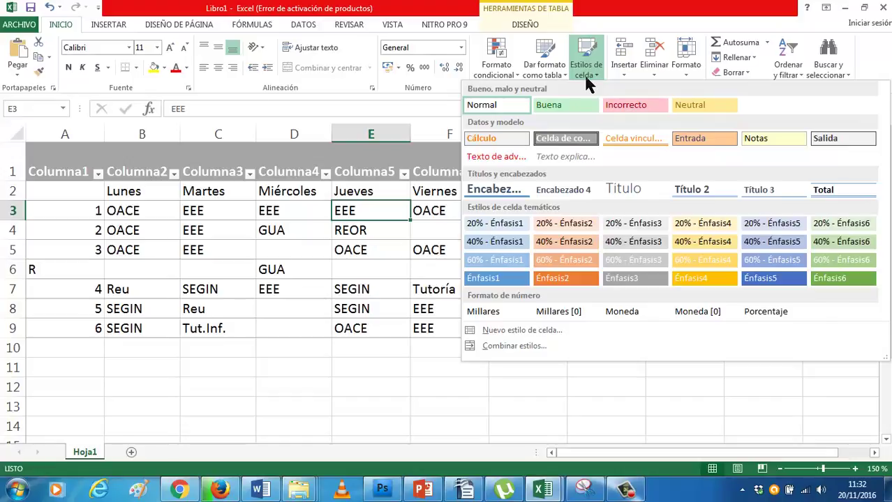
pyautogui.click(288, 240)
pyautogui.click(289, 245)
pyautogui.moveTo(67, 192); pyautogui.dragTo(447, 185)
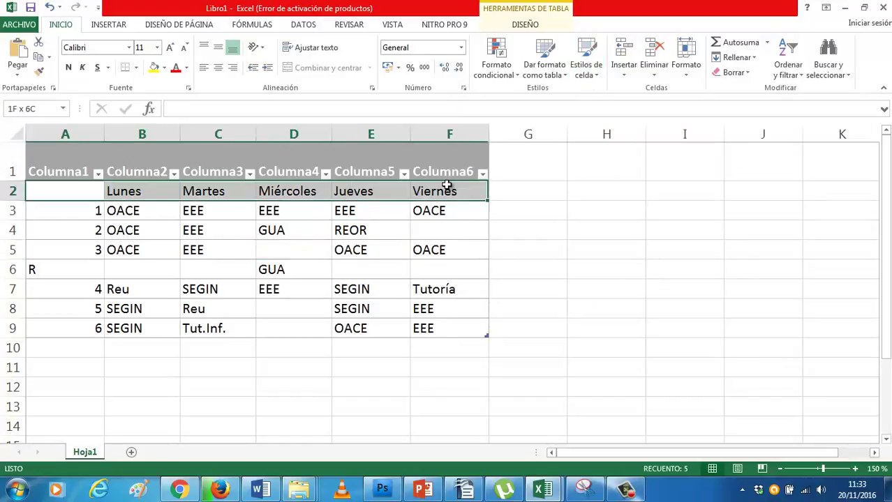
pyautogui.click(592, 76)
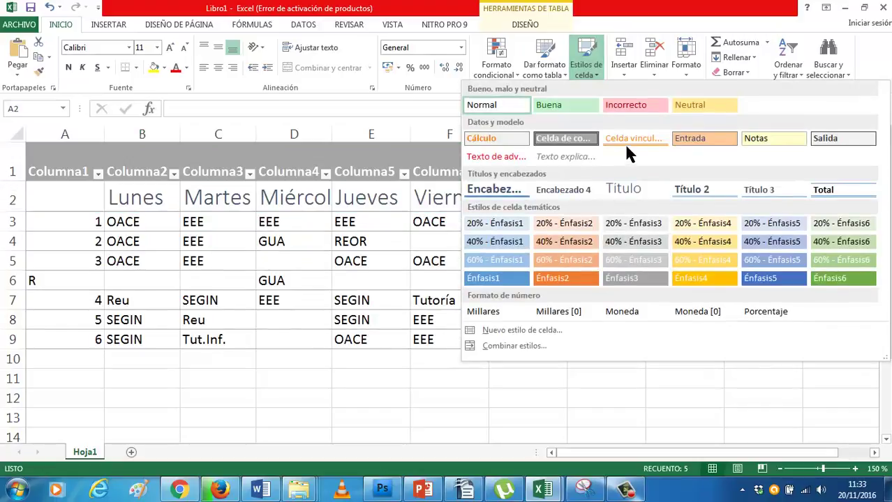
pyautogui.click(581, 140)
pyautogui.click(416, 234)
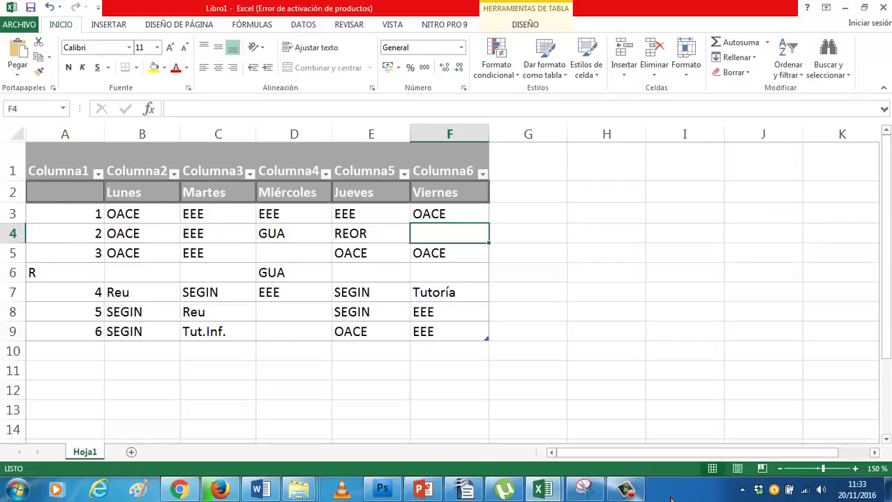
pyautogui.click(626, 492)
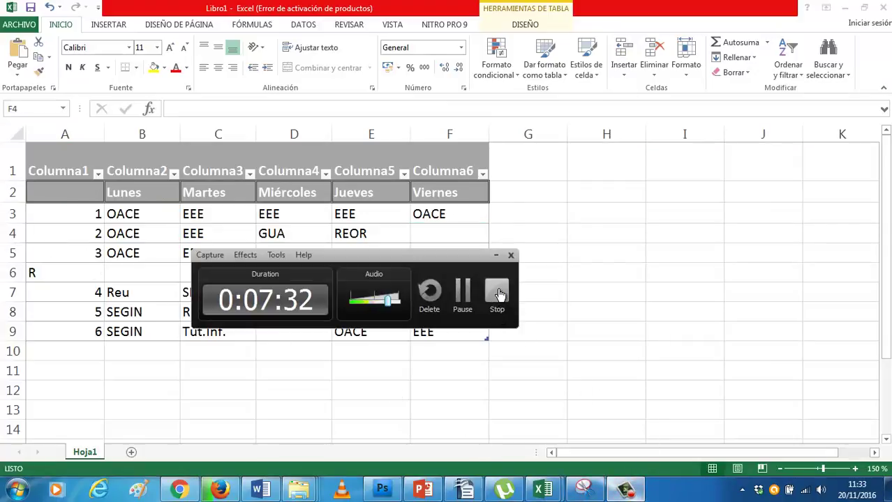